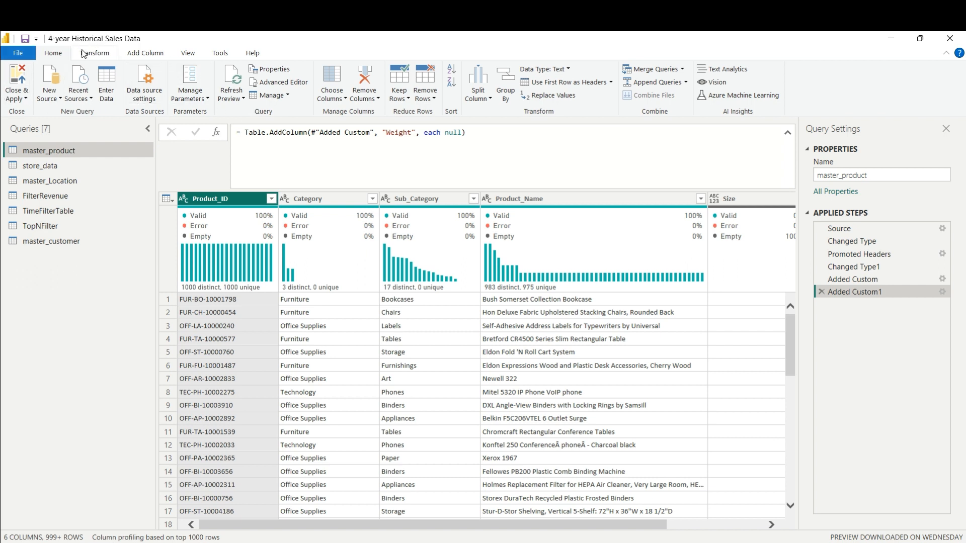
- Examine all columns of the master_customer query for ones that contain no data
{"action": "left_click", "coordinate": [64, 242]}
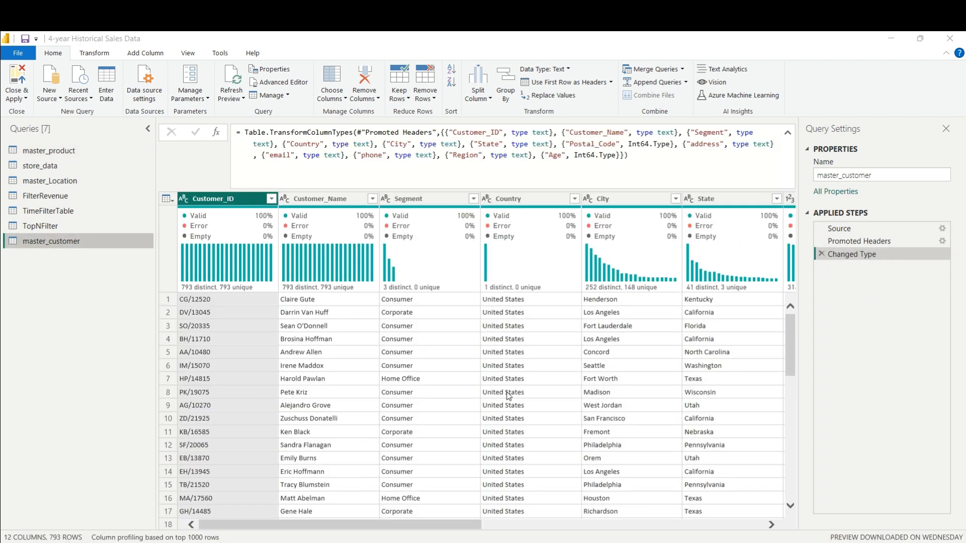
{"action": "left_click", "coordinate": [788, 356]}
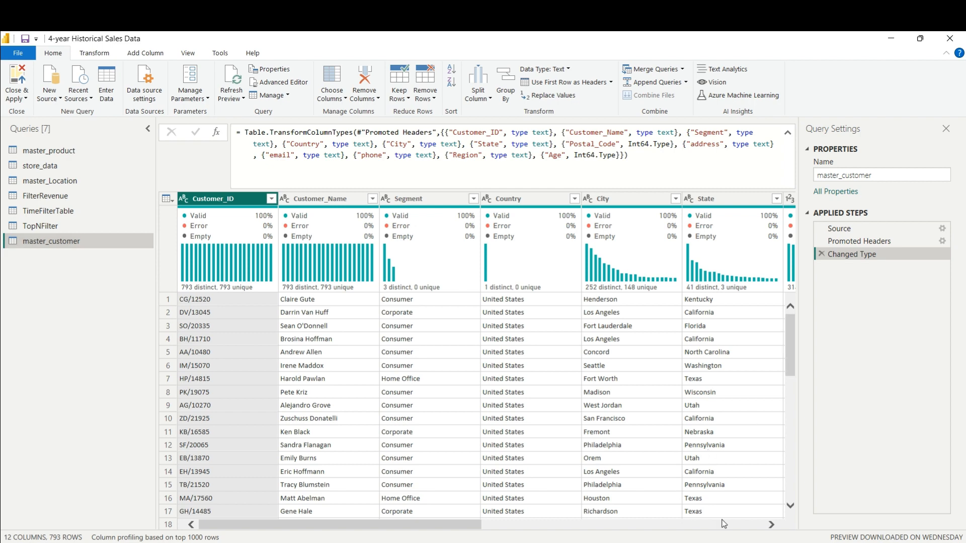
{"action": "left_click", "coordinate": [772, 524]}
{"action": "left_click", "coordinate": [772, 525]}
{"action": "left_click", "coordinate": [772, 525]}
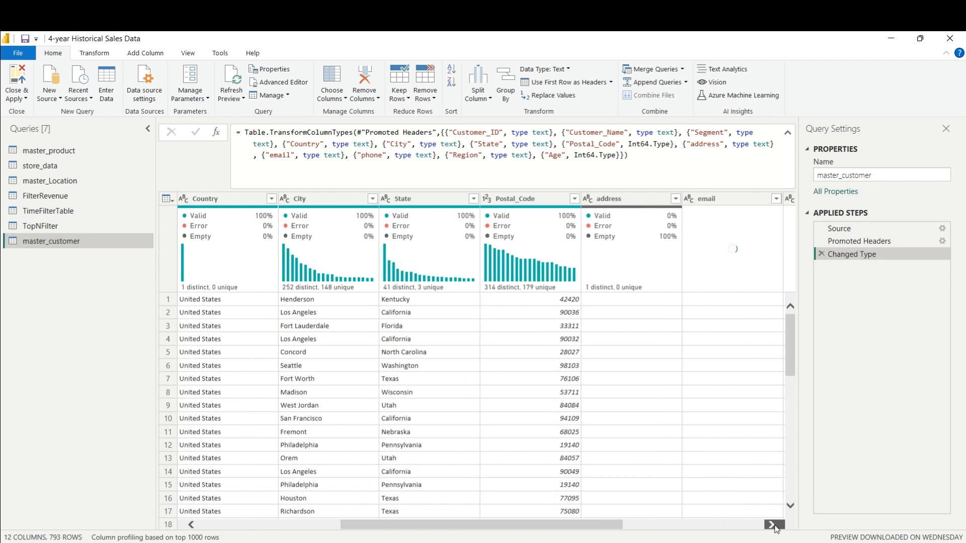
{"action": "left_click", "coordinate": [772, 525]}
{"action": "left_click", "coordinate": [772, 525]}
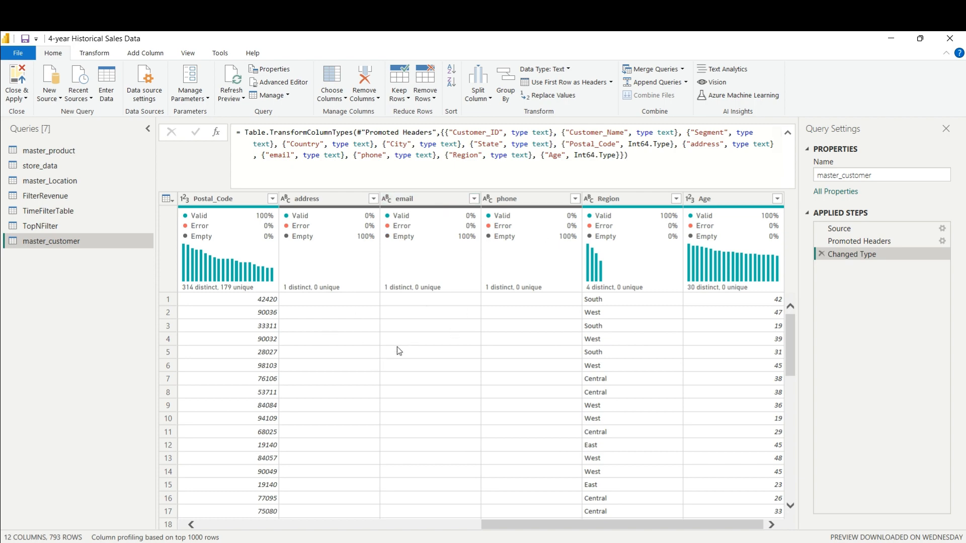
- Examine the Size and Weight columns of the master_product query for empty values
{"action": "left_click", "coordinate": [32, 146]}
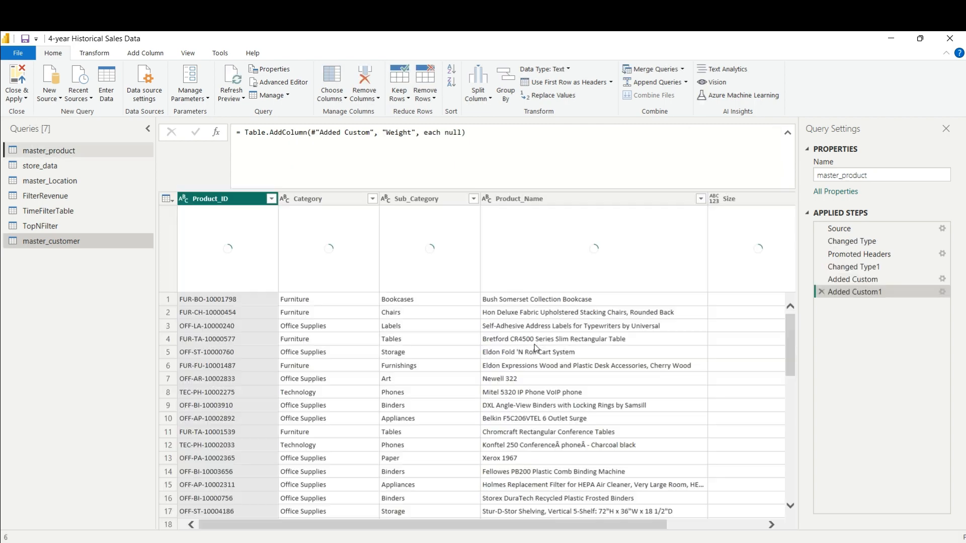
{"action": "left_click", "coordinate": [769, 525]}
{"action": "left_click", "coordinate": [770, 525]}
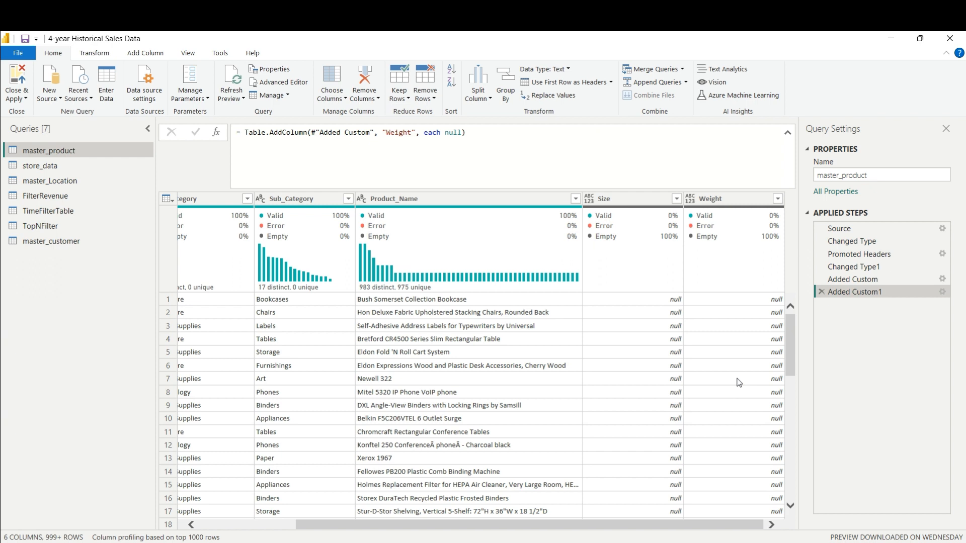
{"action": "left_click", "coordinate": [332, 99]}
{"action": "left_click", "coordinate": [337, 111]}
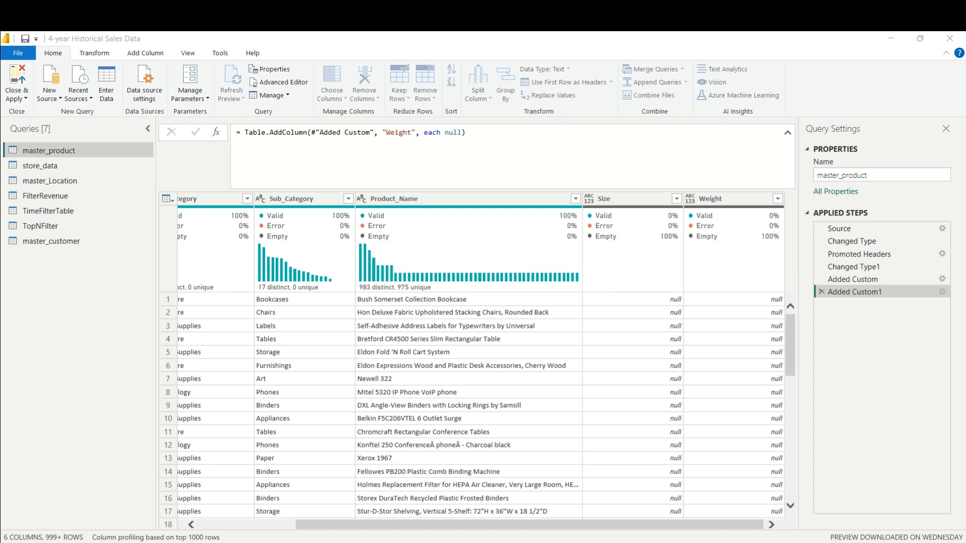
{"action": "left_click", "coordinate": [625, 211]}
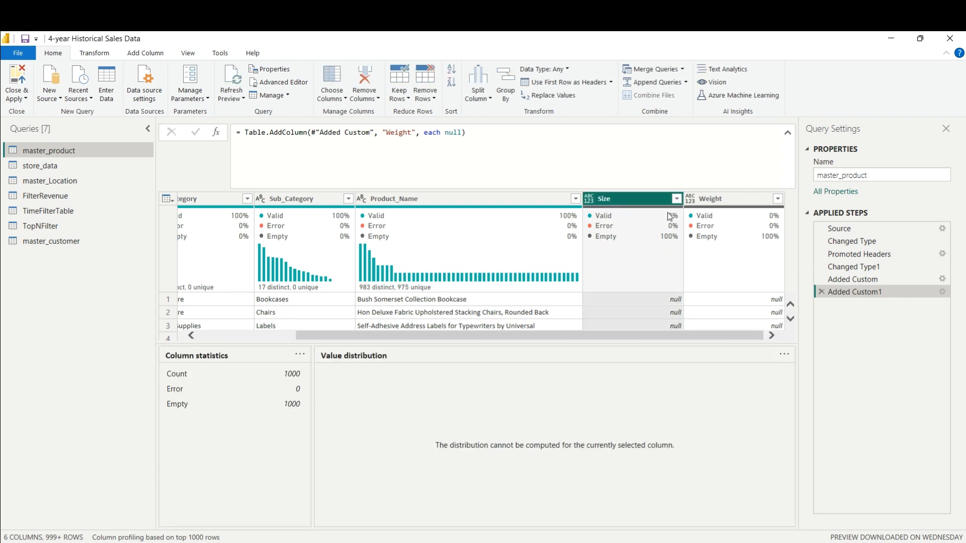
{"action": "key", "text": "ctrl+a"}
{"action": "right_click", "coordinate": [708, 202]}
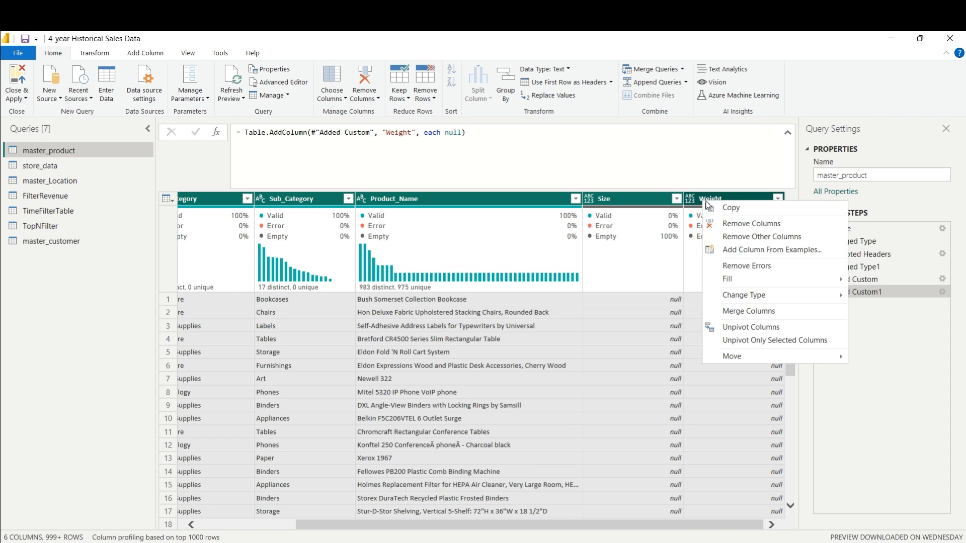
{"action": "left_click", "coordinate": [673, 203]}
{"action": "left_click", "coordinate": [708, 203], "text": "ctrl"}
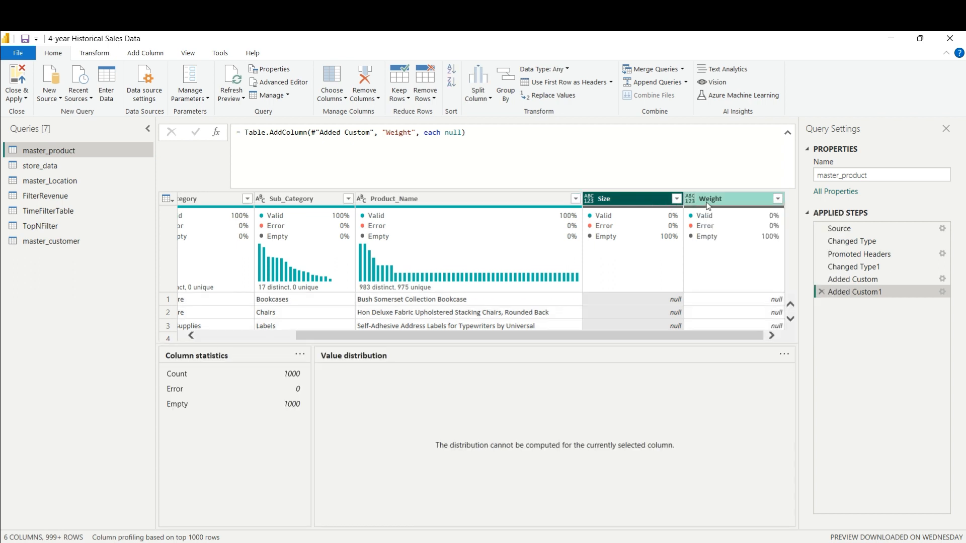
{"action": "right_click", "coordinate": [659, 199]}
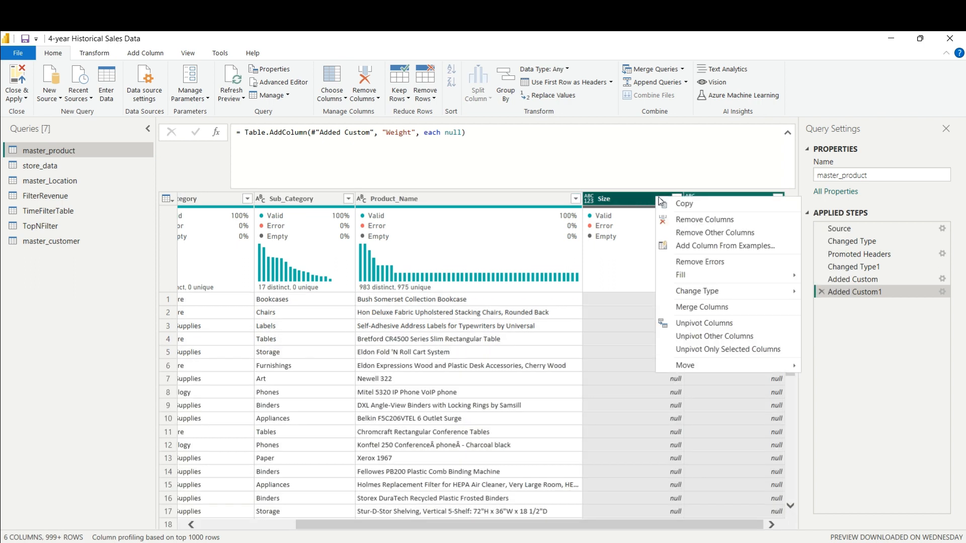
{"action": "left_click", "coordinate": [559, 164]}
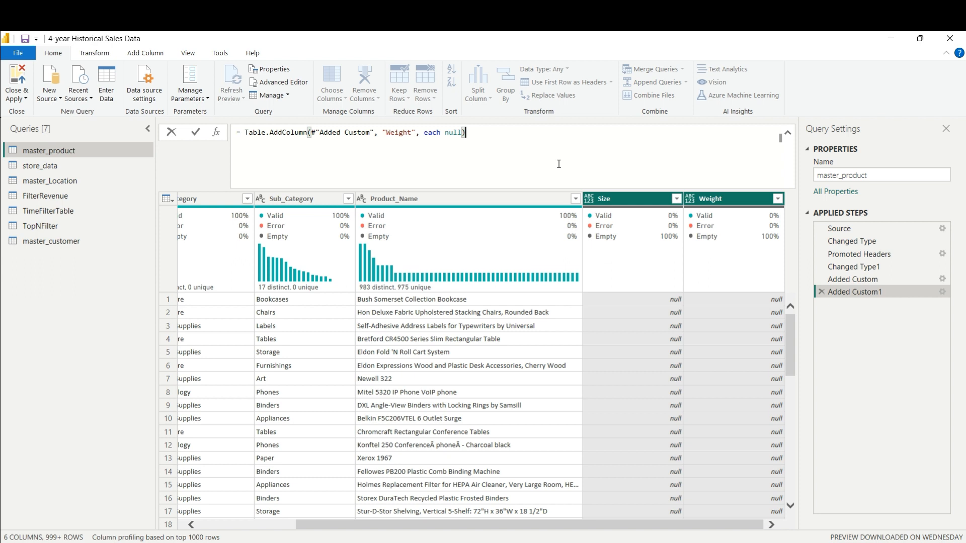
- Insert a new step after Added Custom1 in master_product and move its formula reference two lines down
{"action": "right_click", "coordinate": [845, 294]}
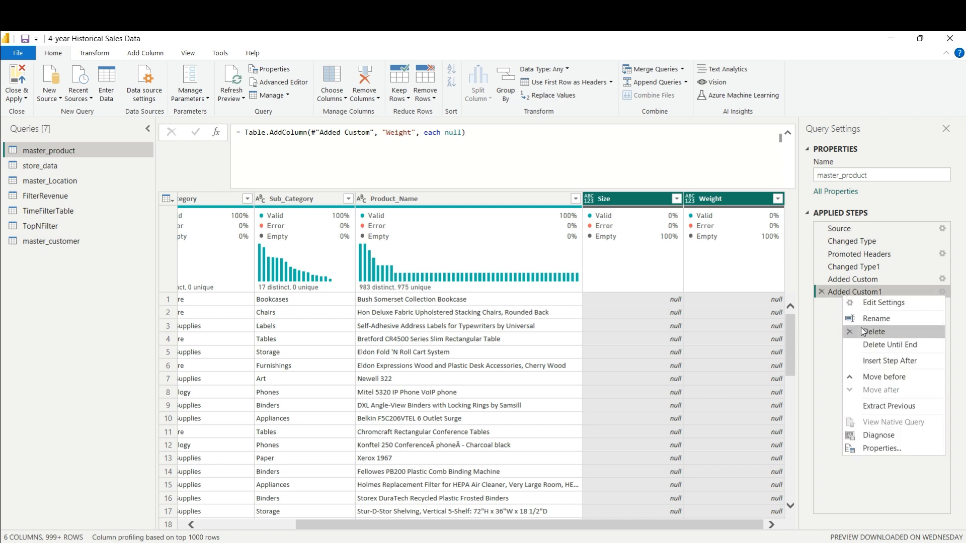
{"action": "left_click", "coordinate": [889, 361]}
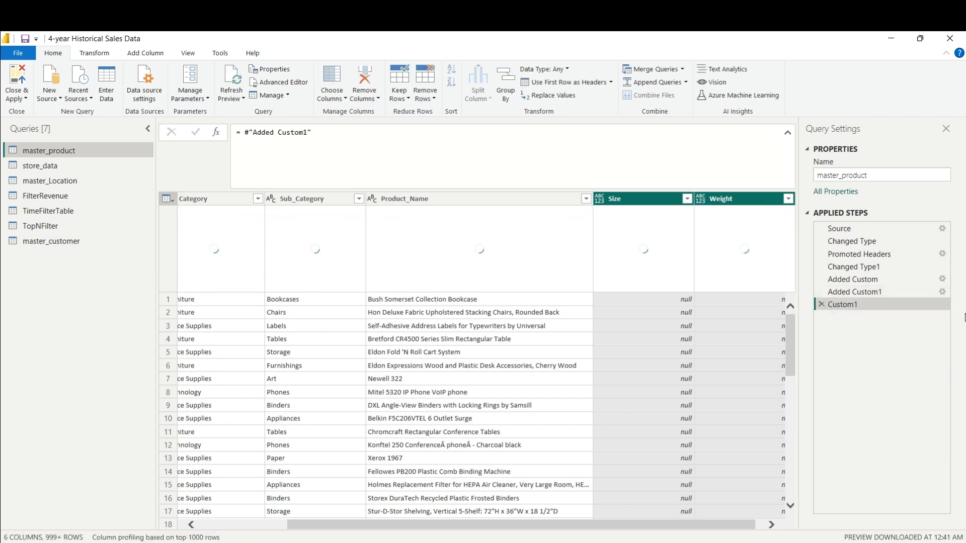
{"action": "left_click_drag", "start_coordinate": [244, 132], "coordinate": [313, 133]}
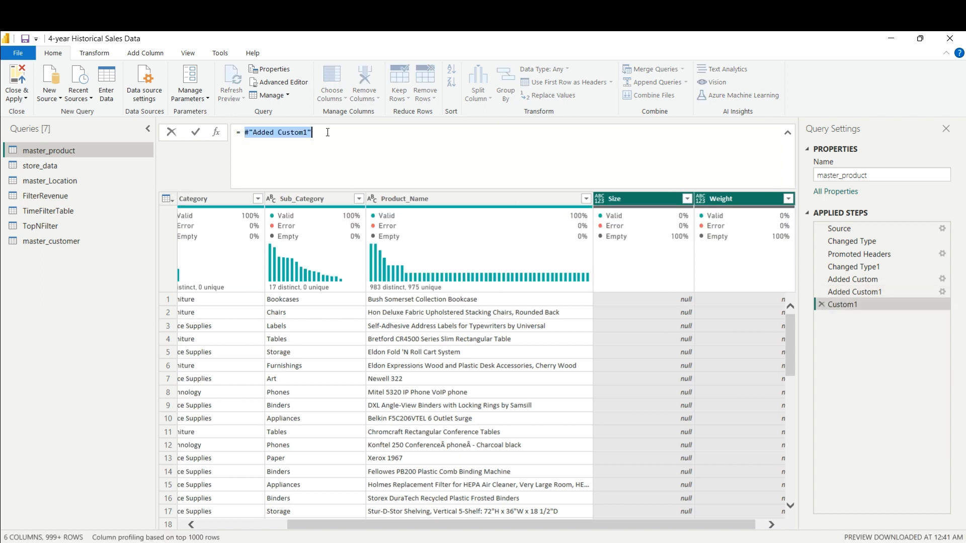
{"action": "left_click", "coordinate": [242, 134]}
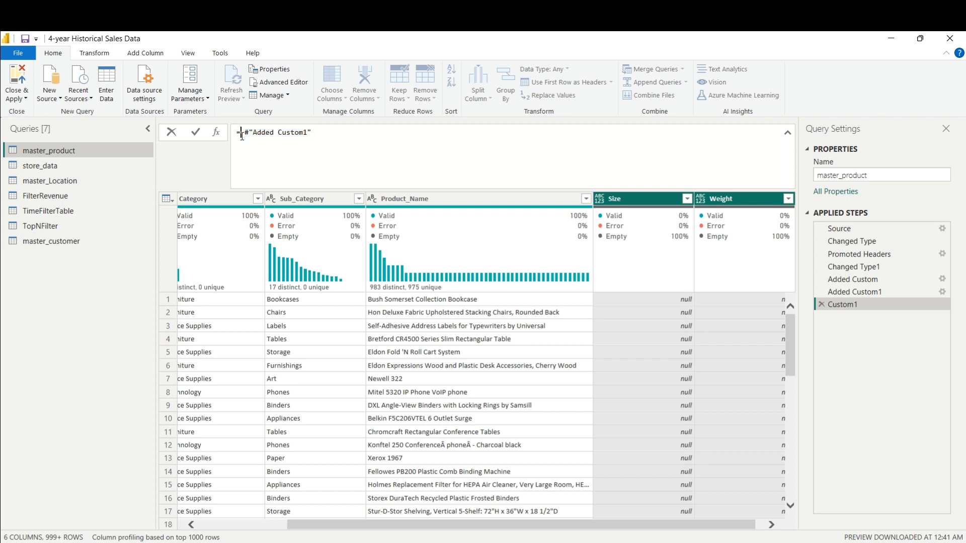
{"action": "key", "text": "shift+Return"}
{"action": "key", "text": "shift+Return"}
{"action": "key", "text": "shift+Up"}
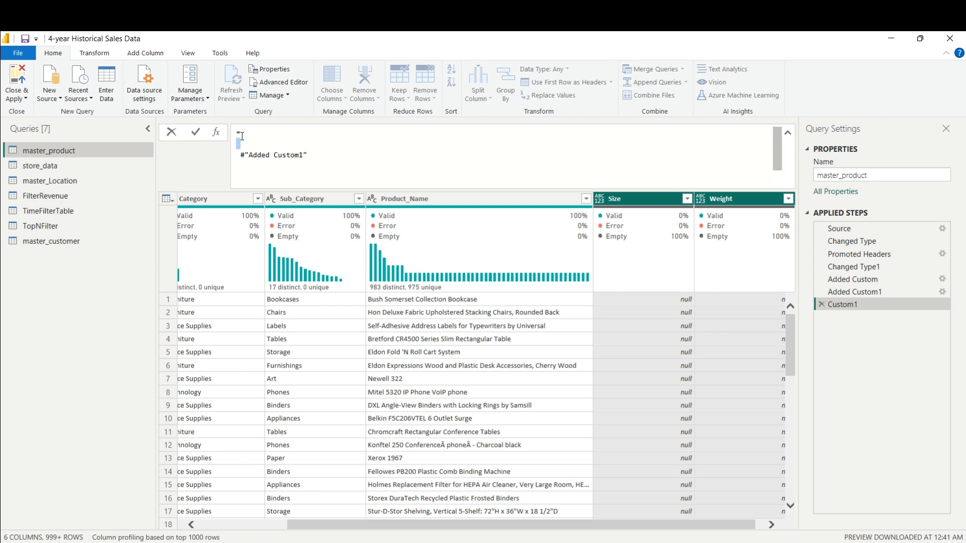
- Begin the new step's formula with the List.Select function, above the existing #"Added Custom1" reference
{"action": "left_click", "coordinate": [255, 132]}
{"action": "type", "text": "list"}
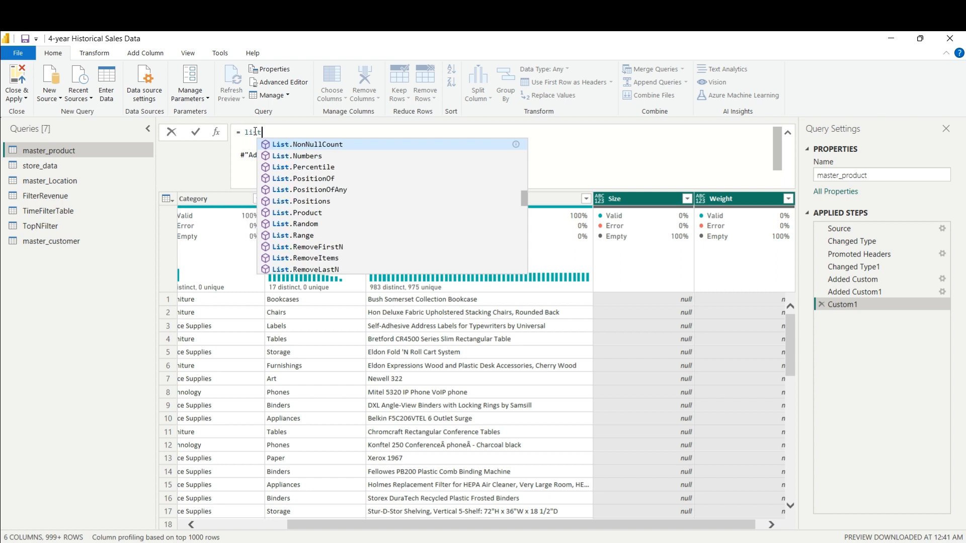
{"action": "type", "text": ".sele"}
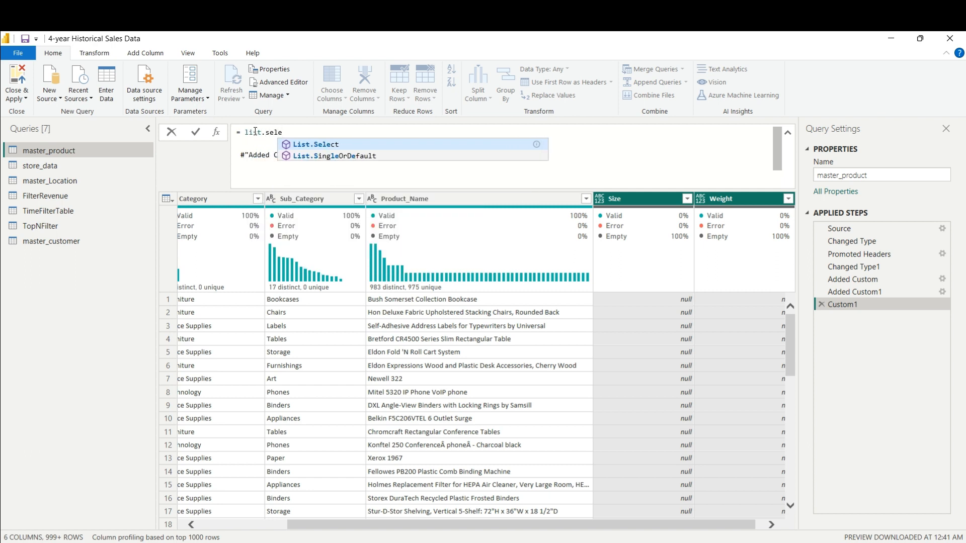
{"action": "left_click", "coordinate": [316, 144]}
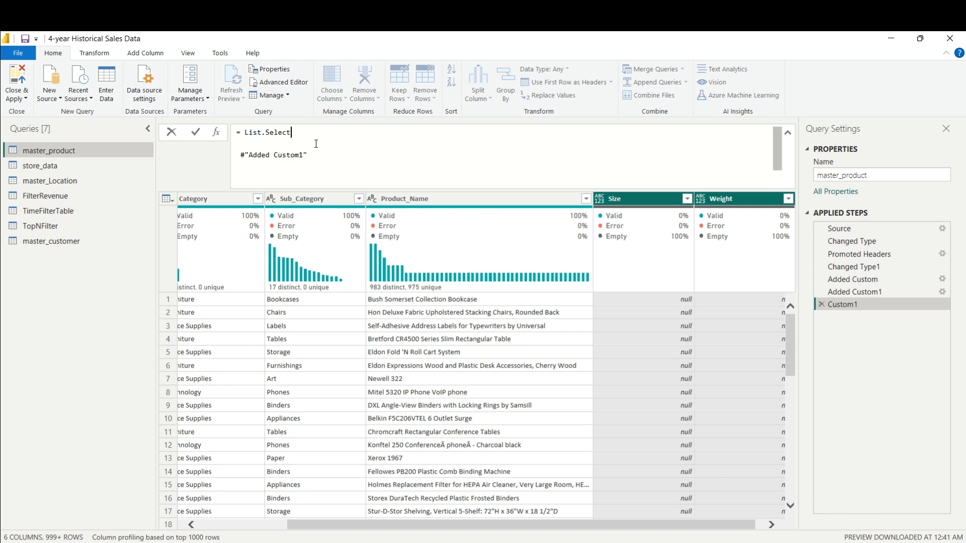
{"action": "type", "text": "("}
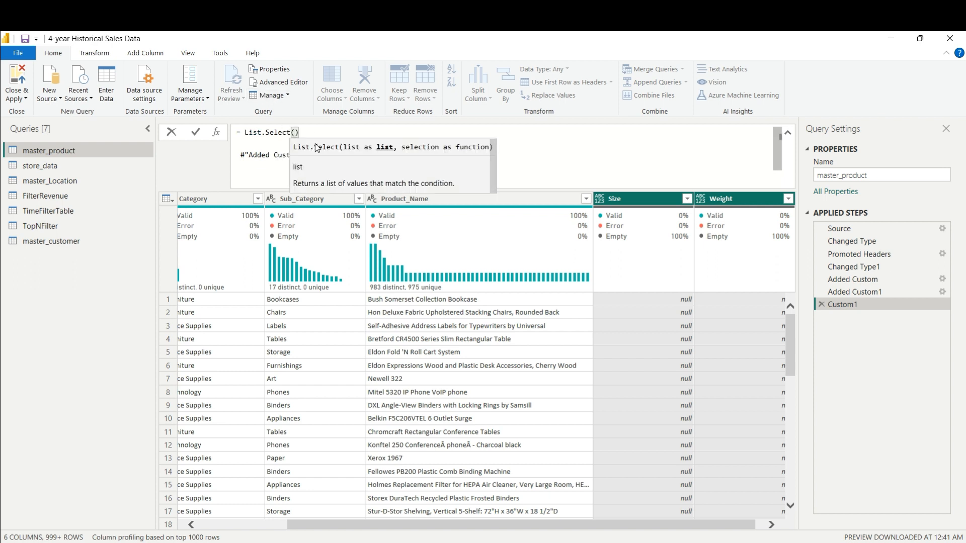
- Enter Table.ColumnNames(#"Added Custom1") as the list argument of List.Select
{"action": "type", "text": "table."}
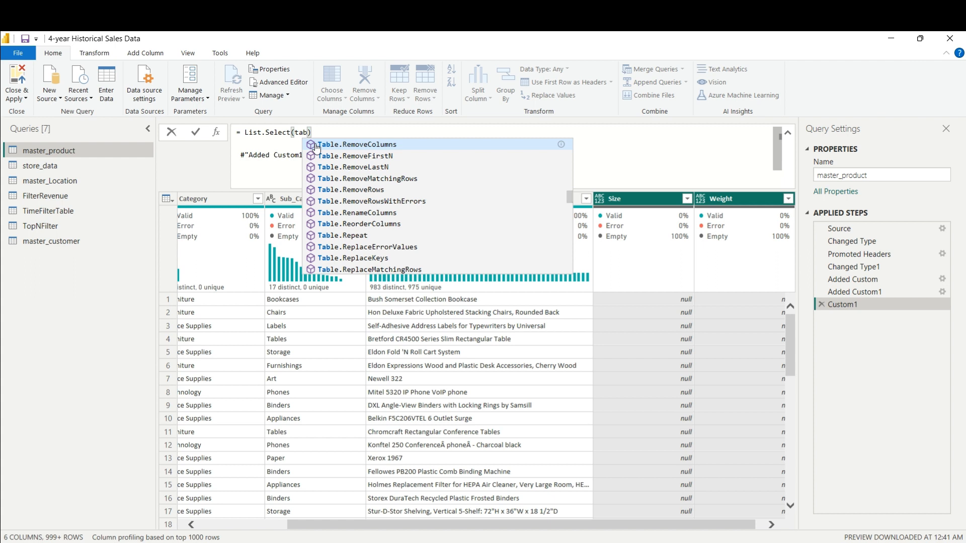
{"action": "type", "text": "co"}
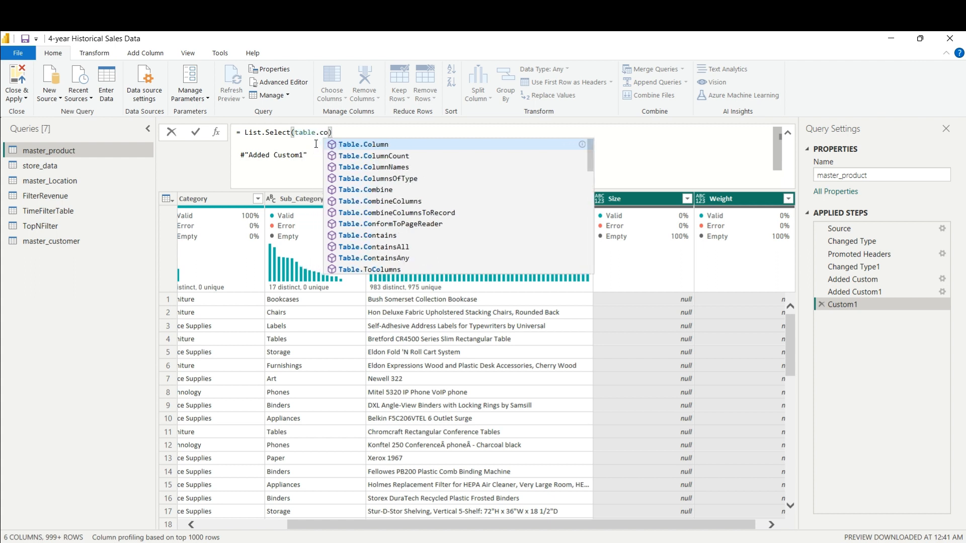
{"action": "left_click", "coordinate": [370, 169]}
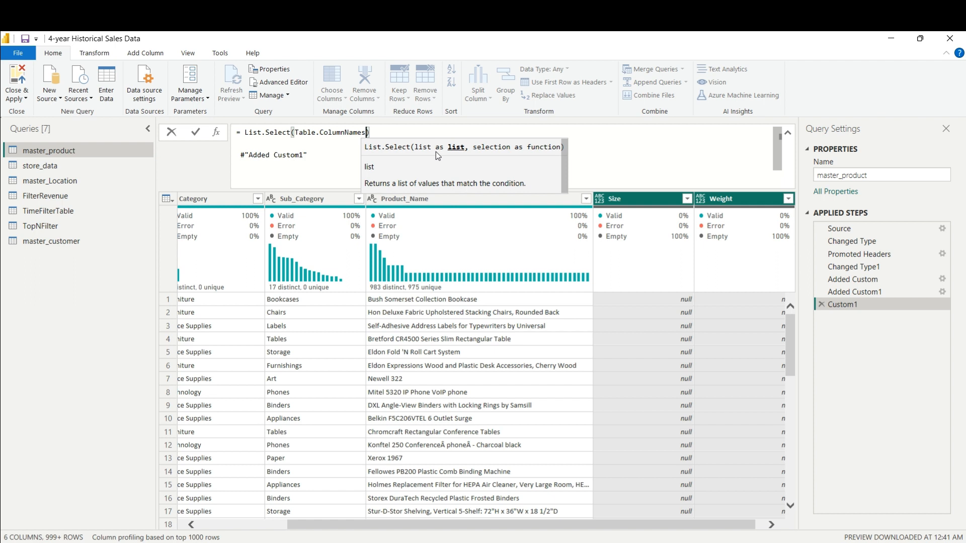
{"action": "type", "text": "("}
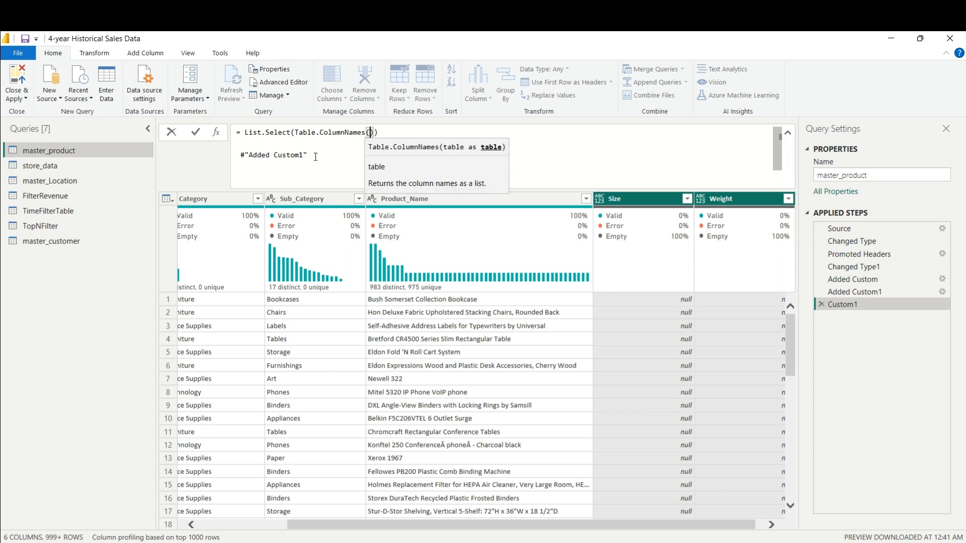
{"action": "left_click_drag", "start_coordinate": [316, 157], "coordinate": [241, 155]}
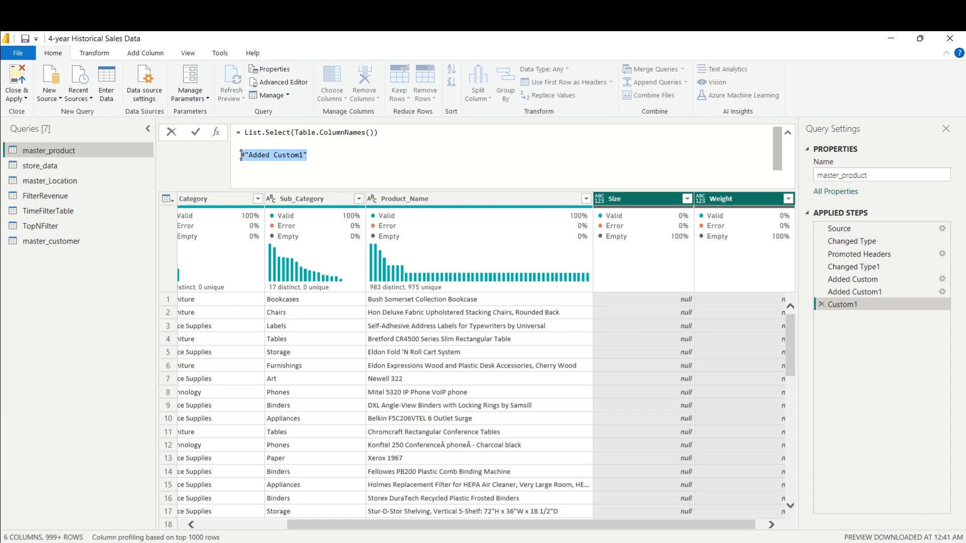
{"action": "left_click", "coordinate": [370, 132]}
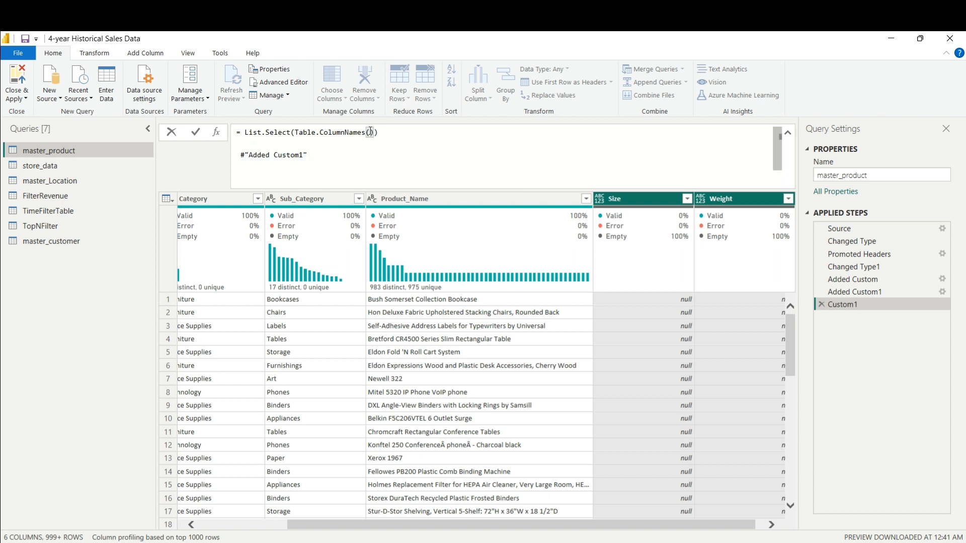
{"action": "key", "text": "ctrl+v"}
- Add the selection argument of List.Select on a new line, starting with each List.NonNullCount
{"action": "left_click", "coordinate": [441, 132]}
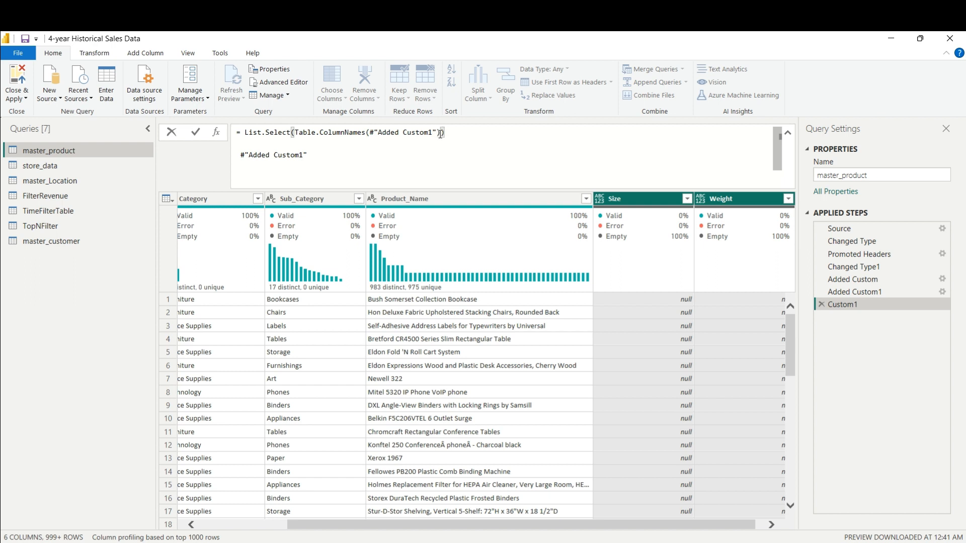
{"action": "type", "text": ","}
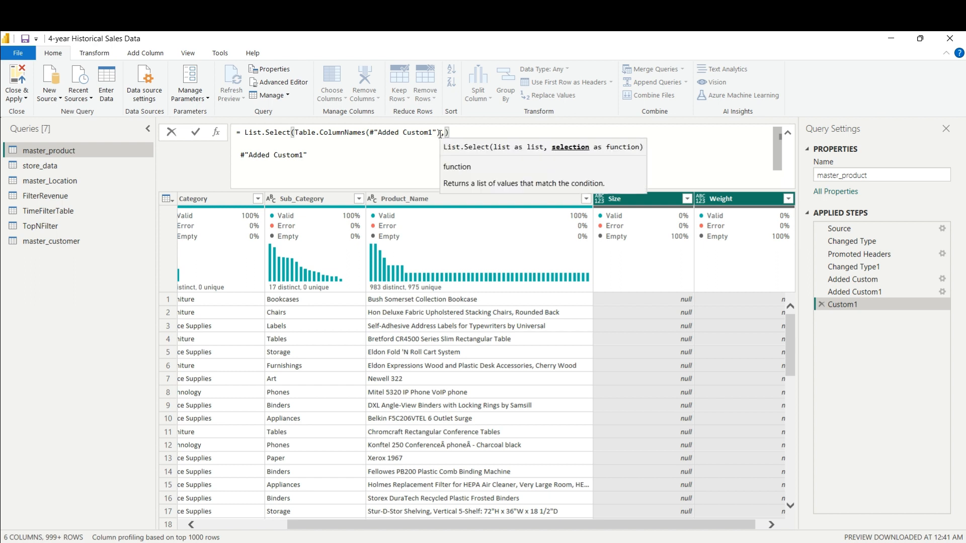
{"action": "key", "text": "shift+Return"}
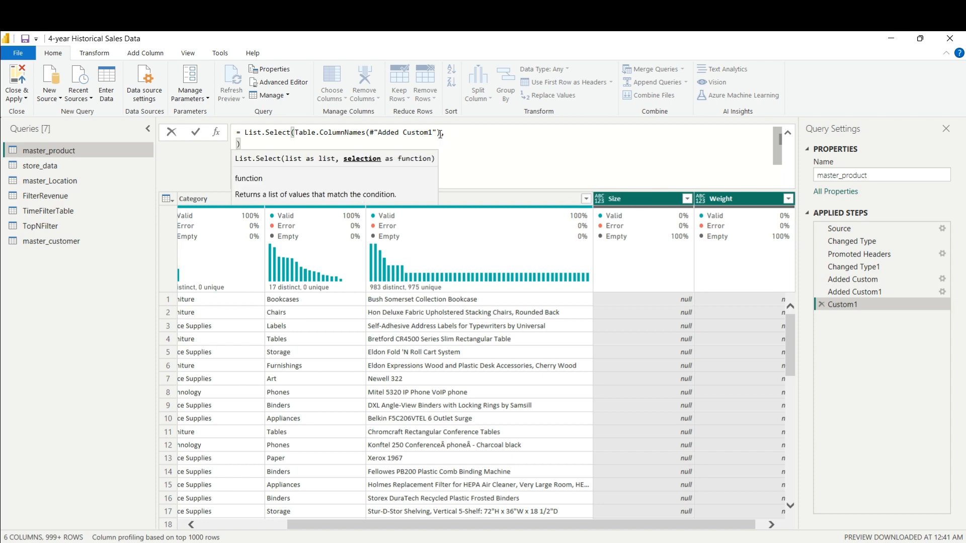
{"action": "type", "text": "ech"}
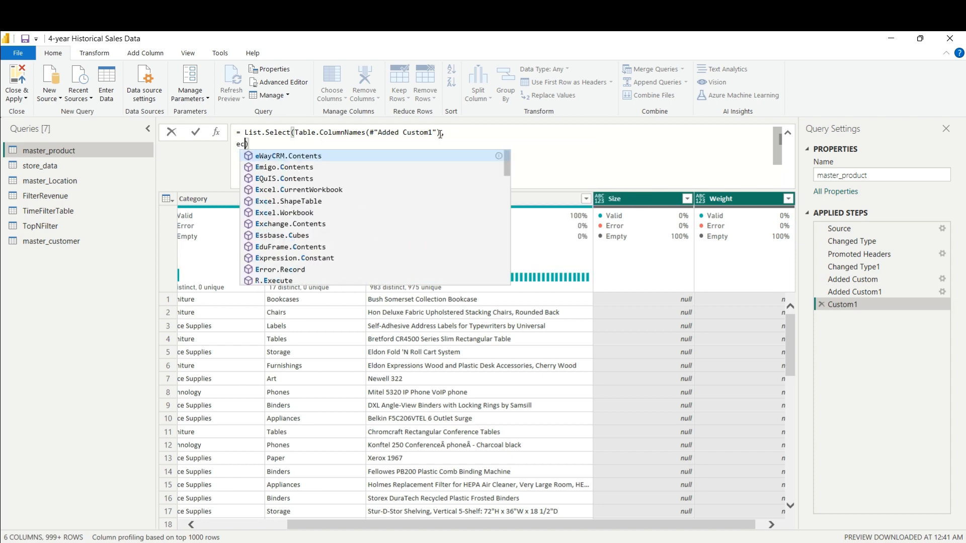
{"action": "key", "text": "BackSpace"}
{"action": "key", "text": "BackSpace"}
{"action": "type", "text": "ach"}
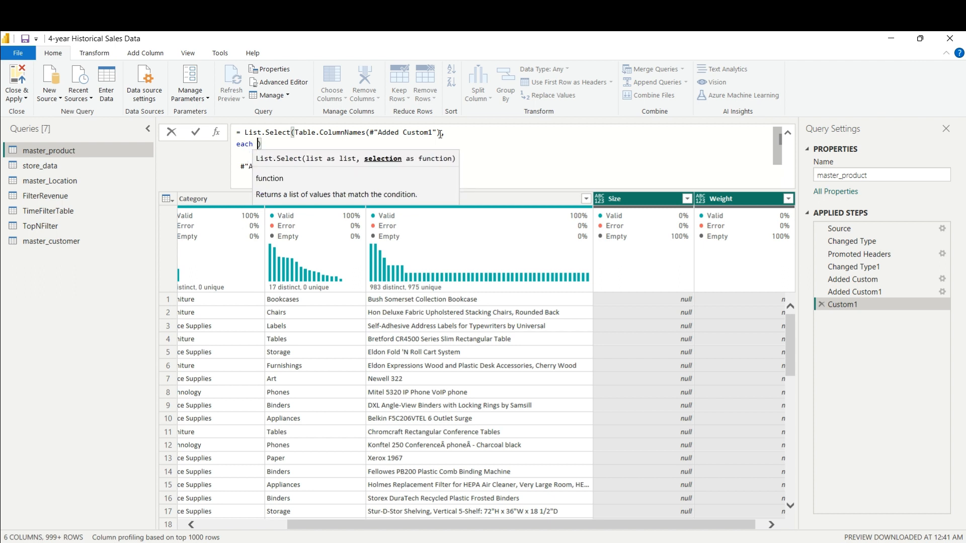
{"action": "type", "text": " list."}
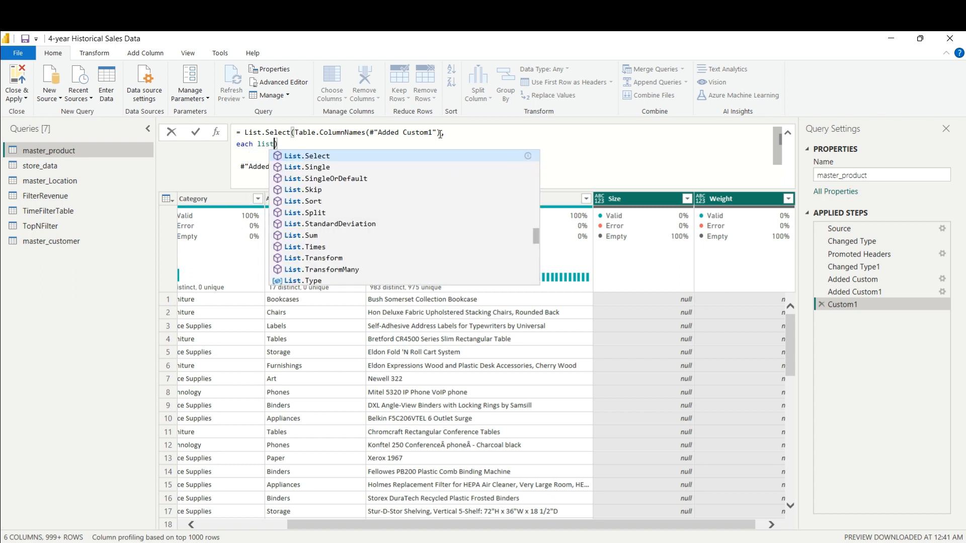
{"action": "type", "text": "nu"}
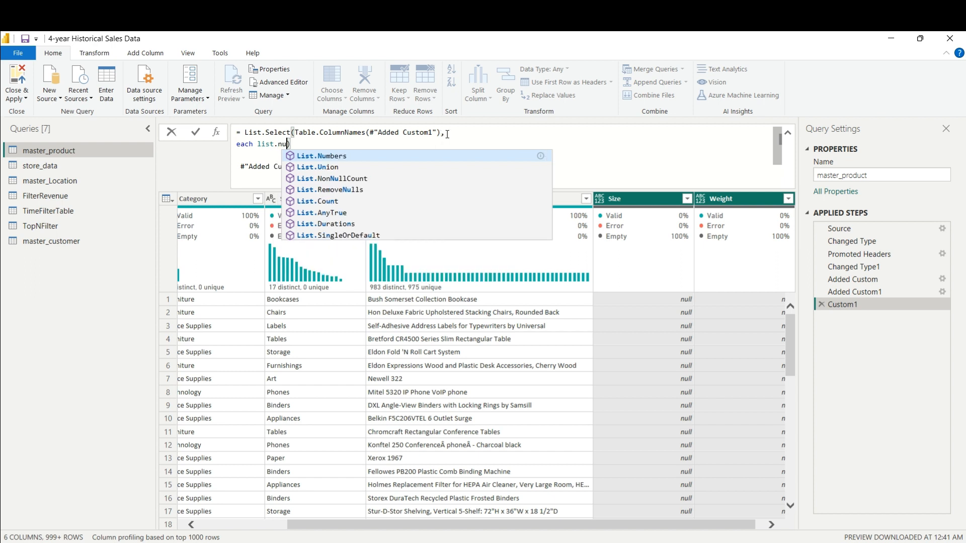
{"action": "left_click", "coordinate": [391, 183]}
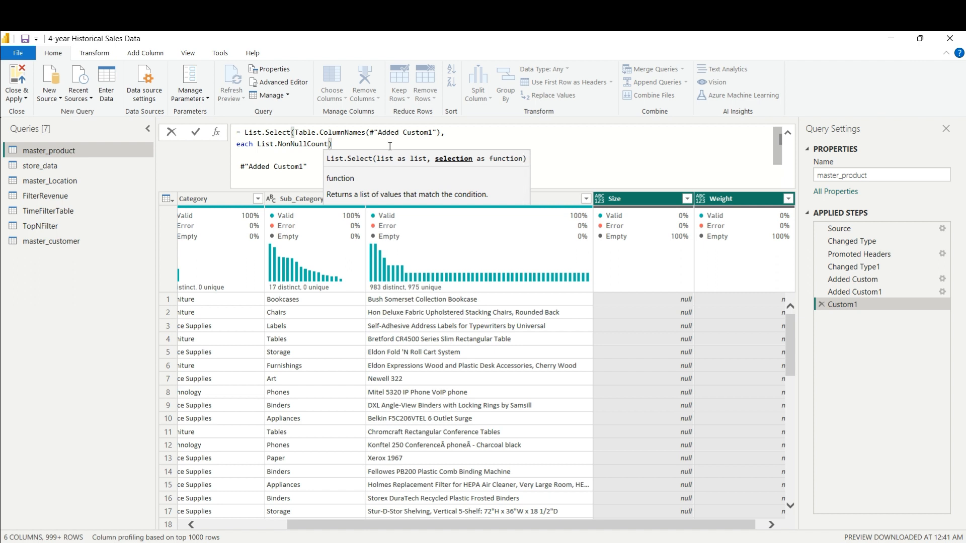
- Nest the Table.Column function inside the parentheses of List.NonNullCount
{"action": "type", "text": "(tab"}
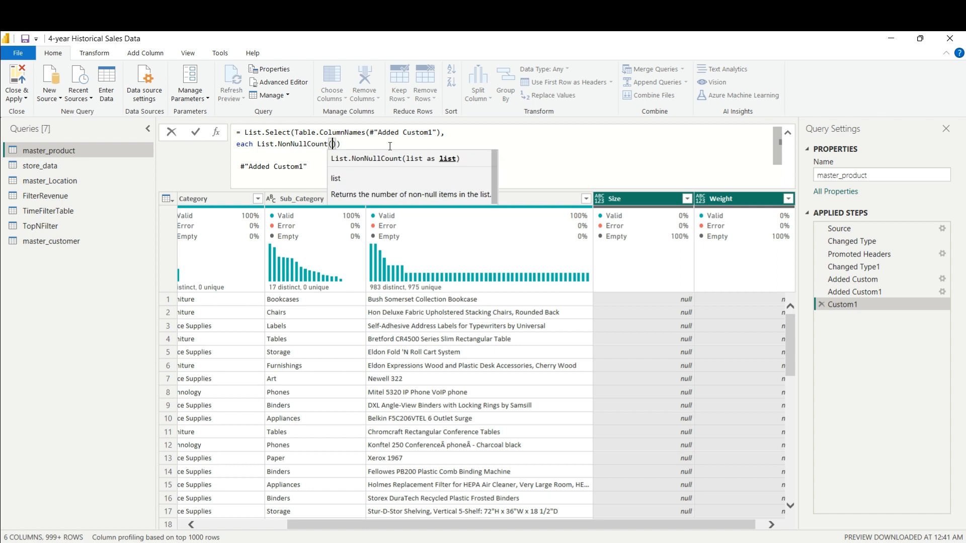
{"action": "type", "text": "l"}
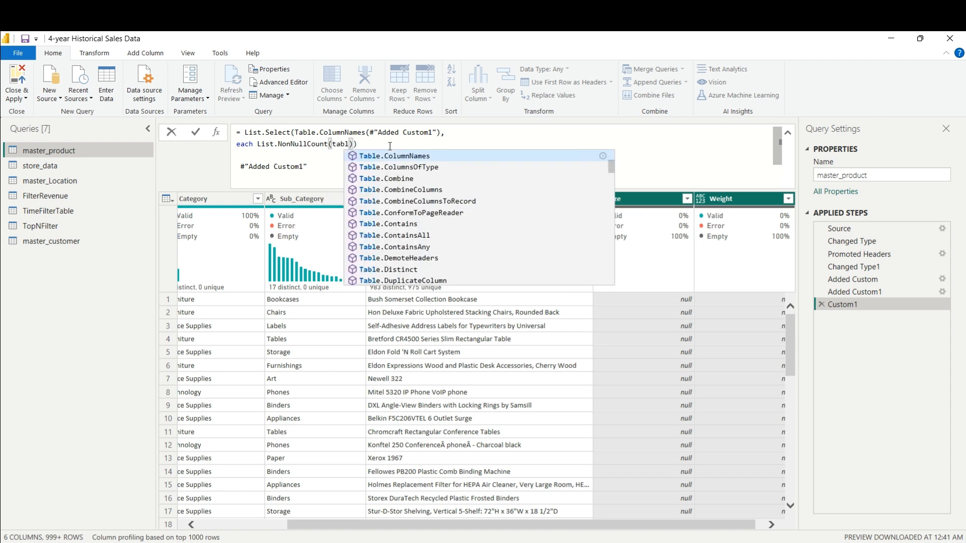
{"action": "type", "text": "e."}
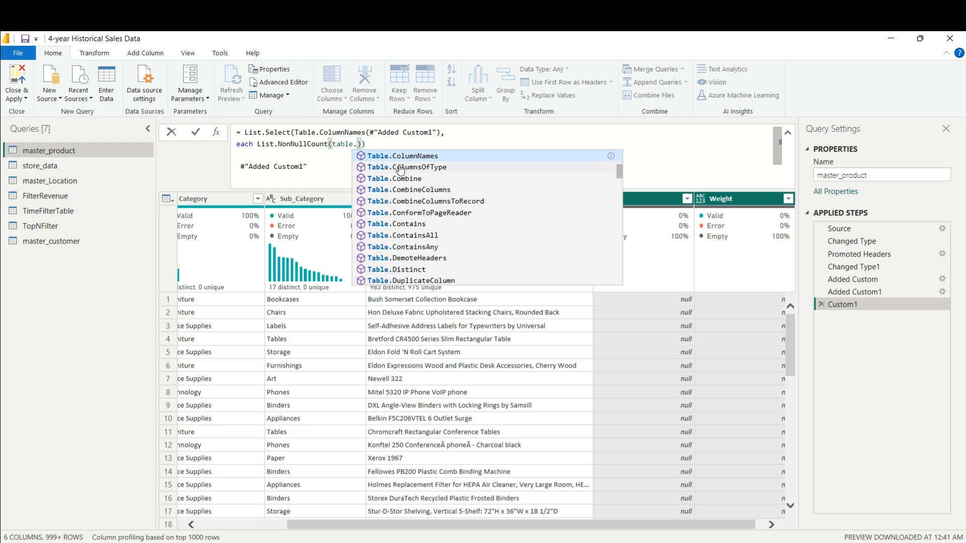
{"action": "type", "text": "col"}
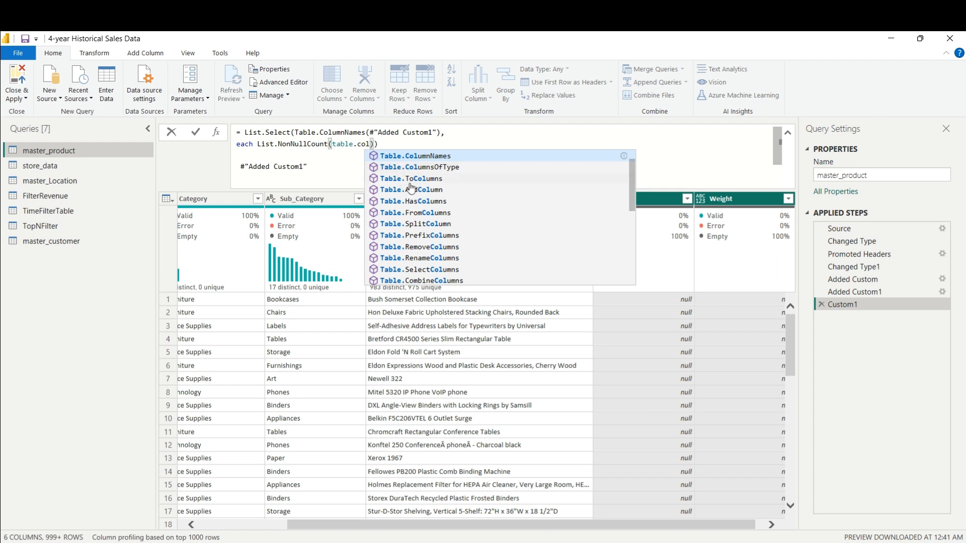
{"action": "type", "text": "umn"}
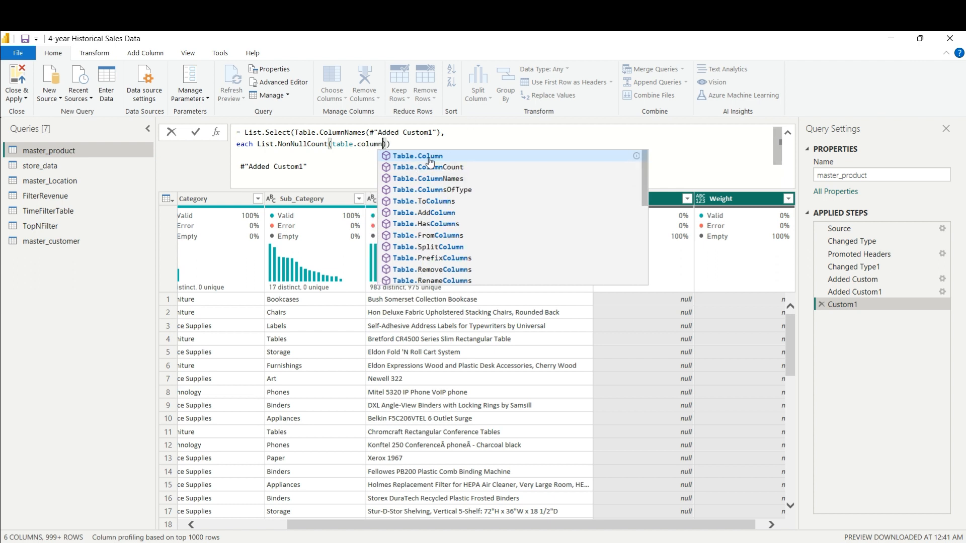
{"action": "left_click", "coordinate": [429, 158]}
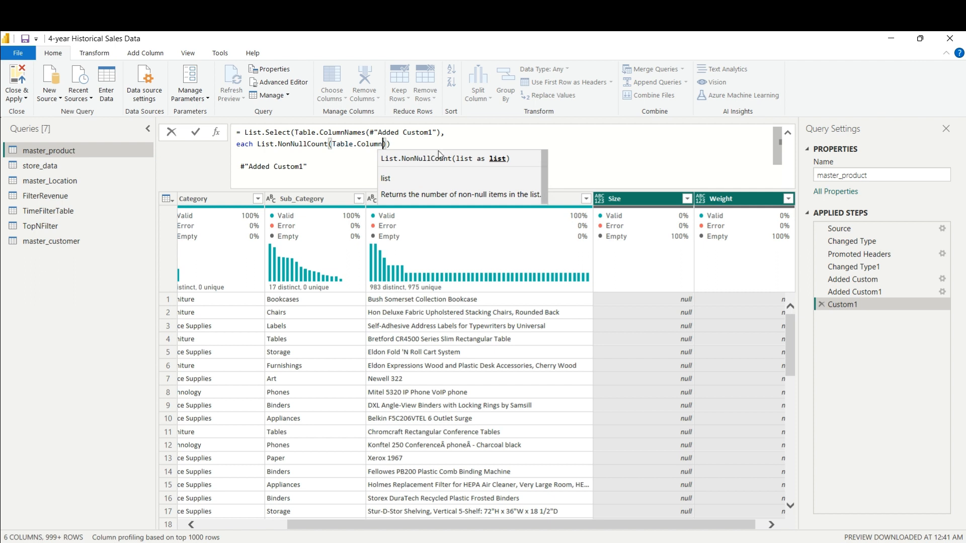
{"action": "type", "text": "("}
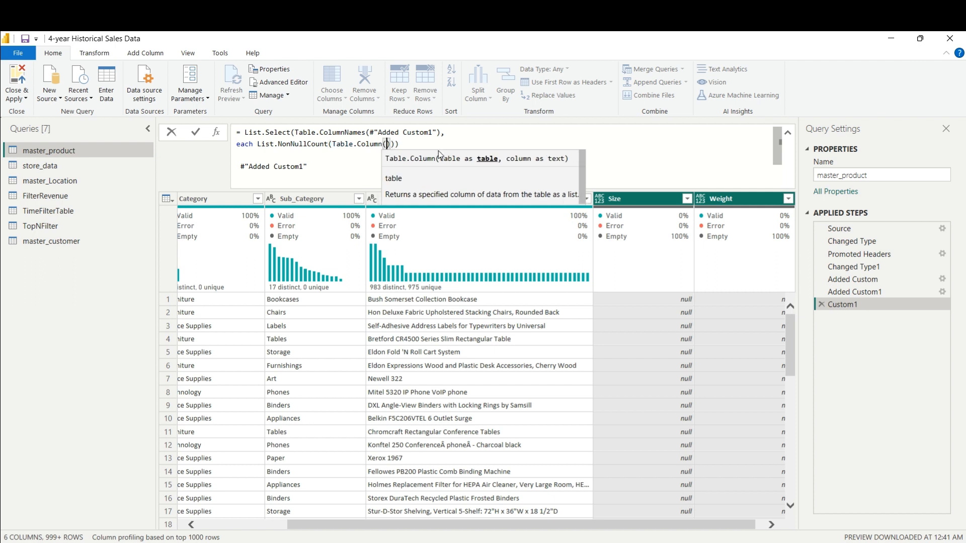
- Move the leftover #"Added Custom1" reference into Table.Column as its table argument, with an underscore as the column argument
{"action": "left_click", "coordinate": [332, 172]}
{"action": "left_click_drag", "start_coordinate": [332, 172], "coordinate": [218, 159]}
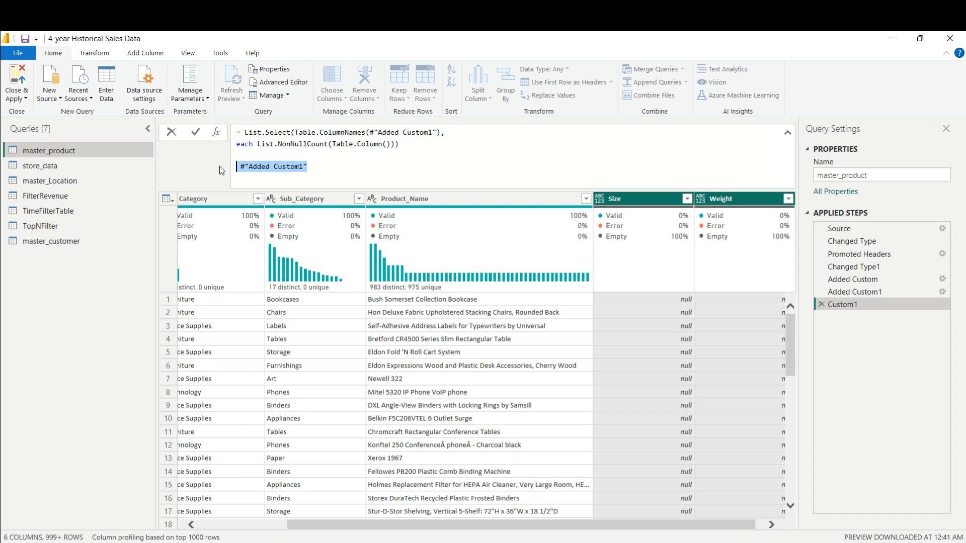
{"action": "key", "text": "ctrl+x"}
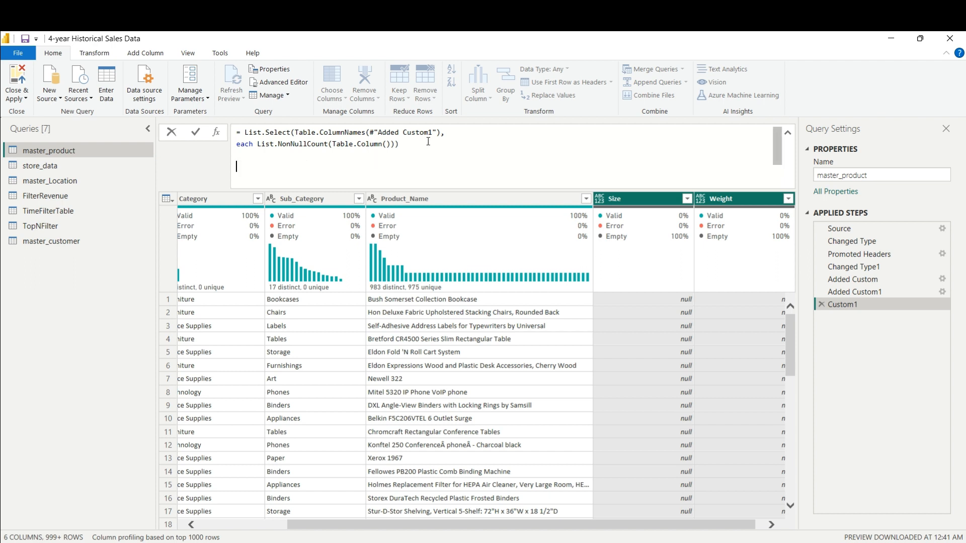
{"action": "left_click", "coordinate": [388, 146]}
{"action": "key", "text": "ctrl+v"}
{"action": "type", "text": ")"}
{"action": "key", "text": "Left"}
{"action": "type", "text": ","}
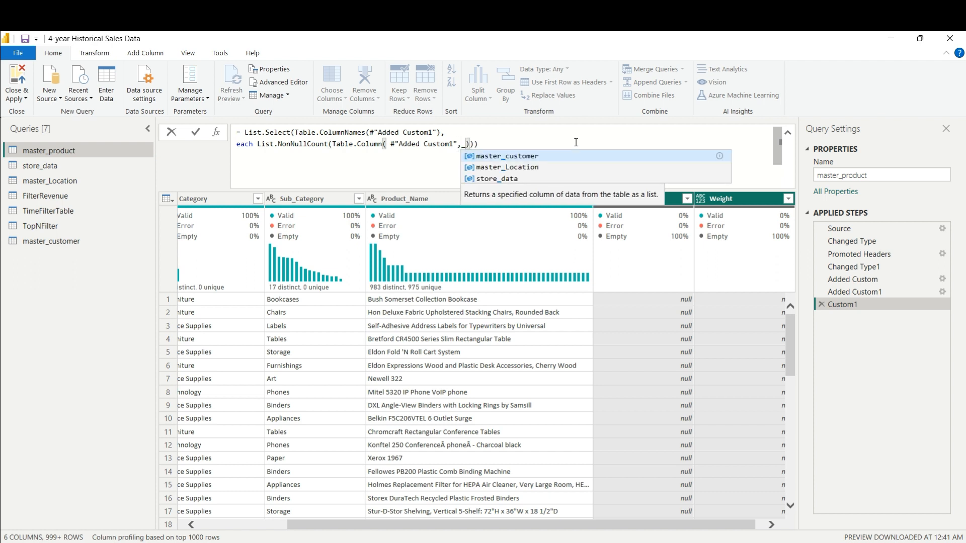
- Complete the List.Select condition with =0 after List.NonNullCount and apply the formula
{"action": "key", "text": "Right"}
{"action": "key", "text": "Right"}
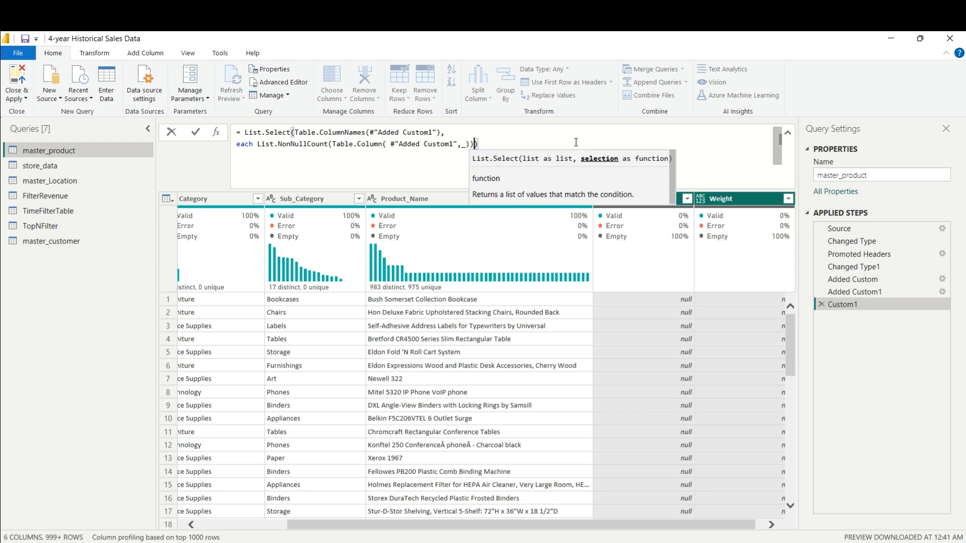
{"action": "type", "text": "=0"}
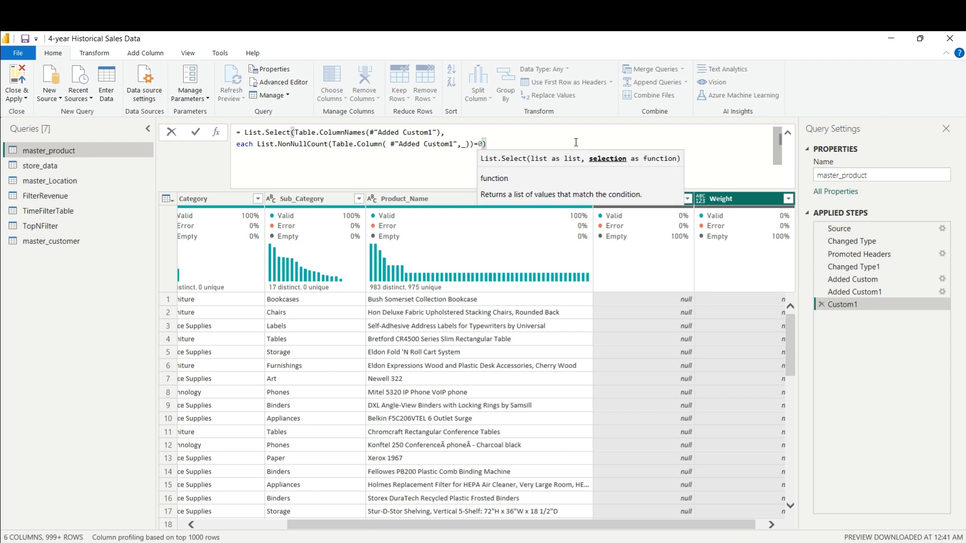
{"action": "left_click", "coordinate": [196, 132]}
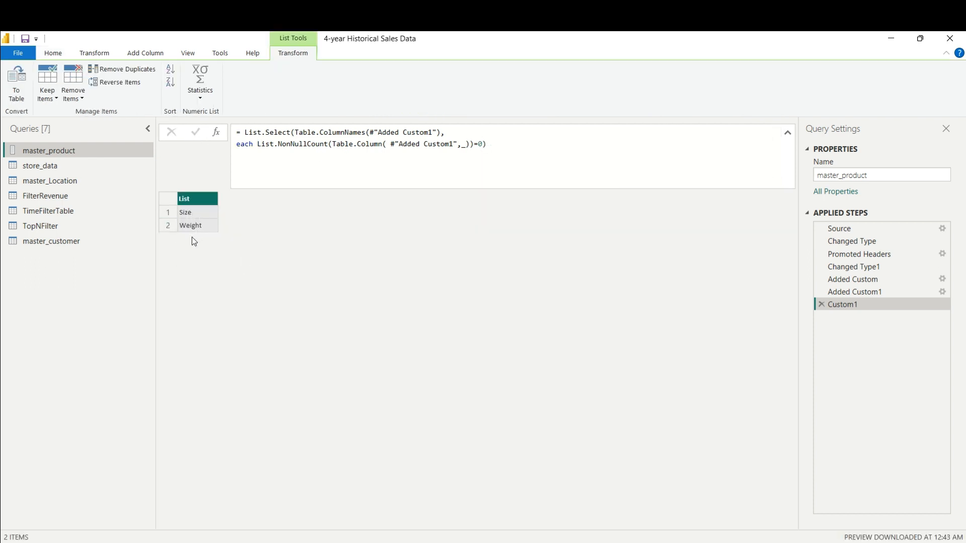
- Add a closing parenthesis at the formula's end and insert #"Added Custom1" followed by a comma before List.Select
{"action": "left_click", "coordinate": [243, 133]}
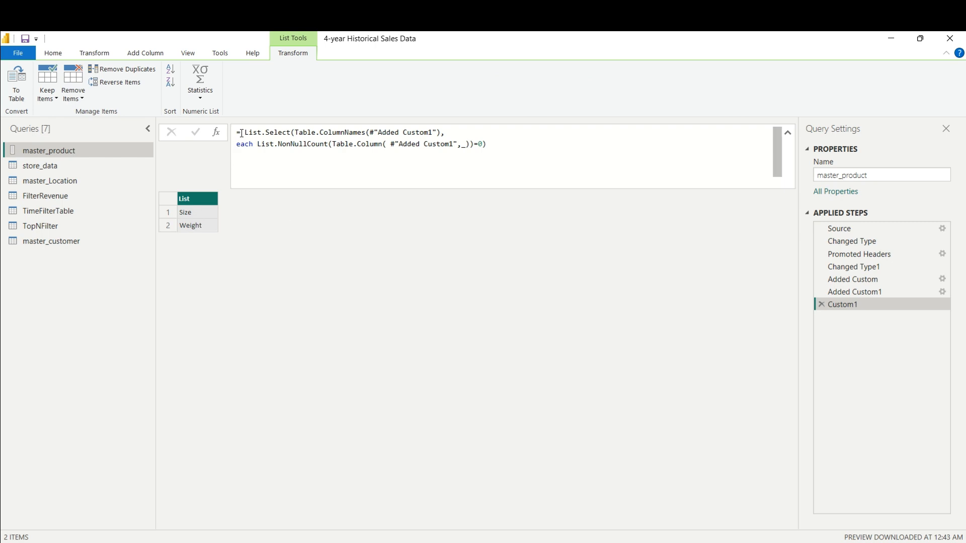
{"action": "left_click", "coordinate": [494, 140]}
{"action": "type", "text": ")"}
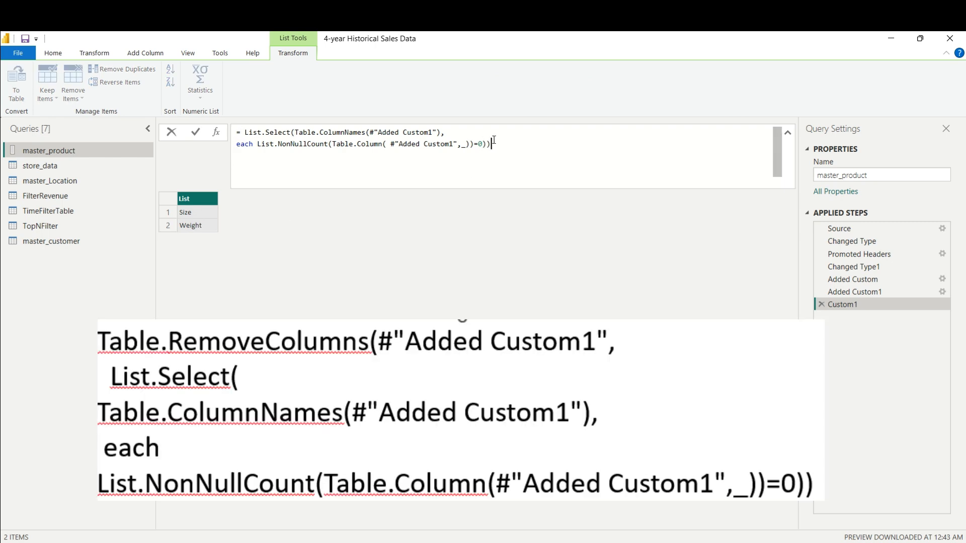
{"action": "left_click", "coordinate": [245, 133]}
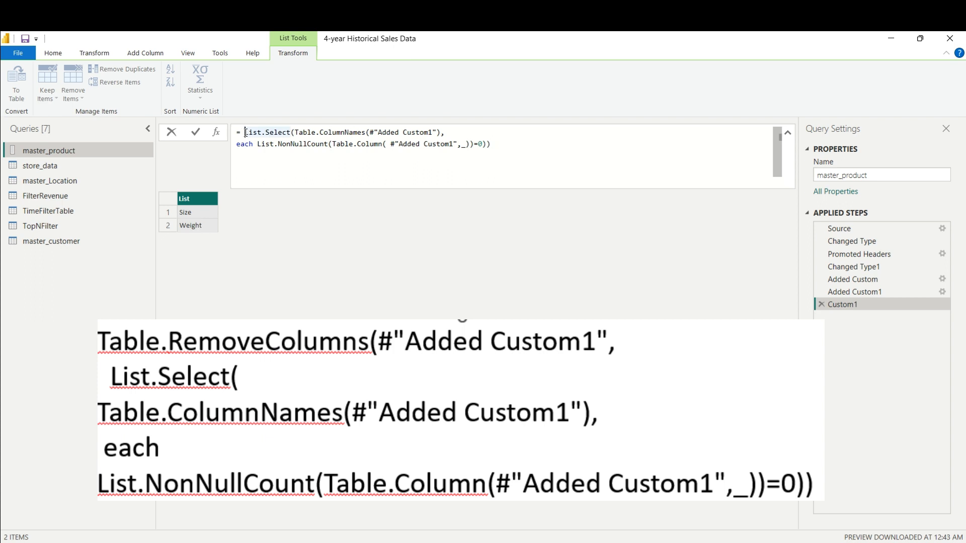
{"action": "type", "text": ","}
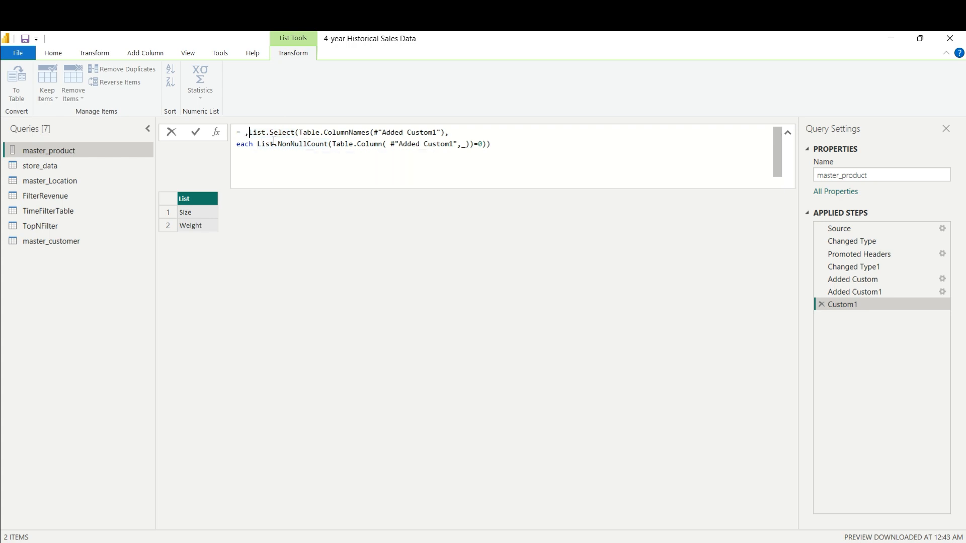
{"action": "type", "text": "a"}
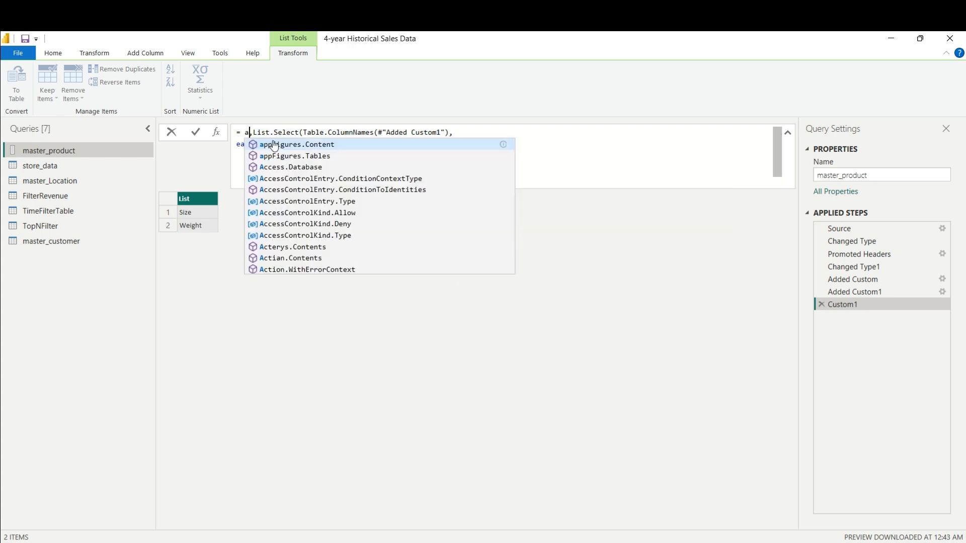
{"action": "type", "text": "dd"}
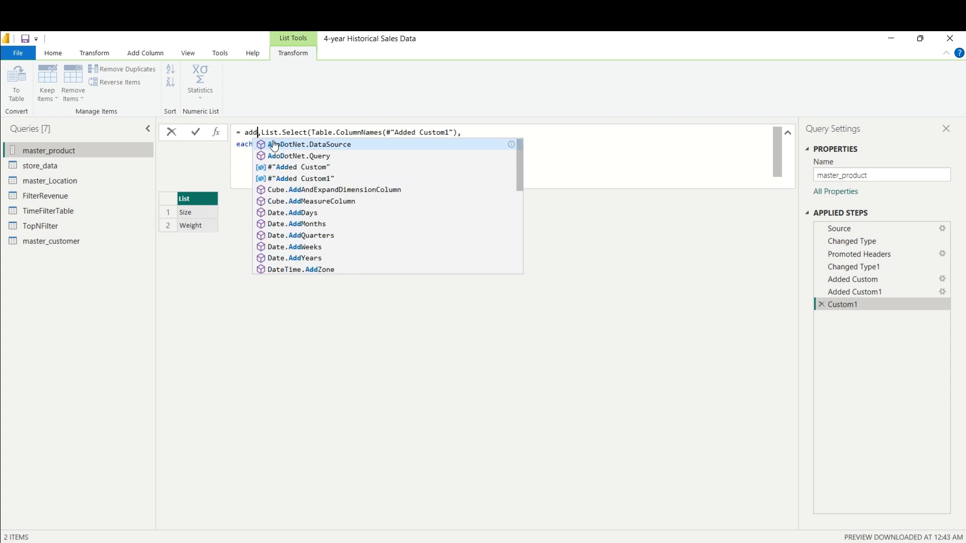
{"action": "left_click", "coordinate": [325, 180]}
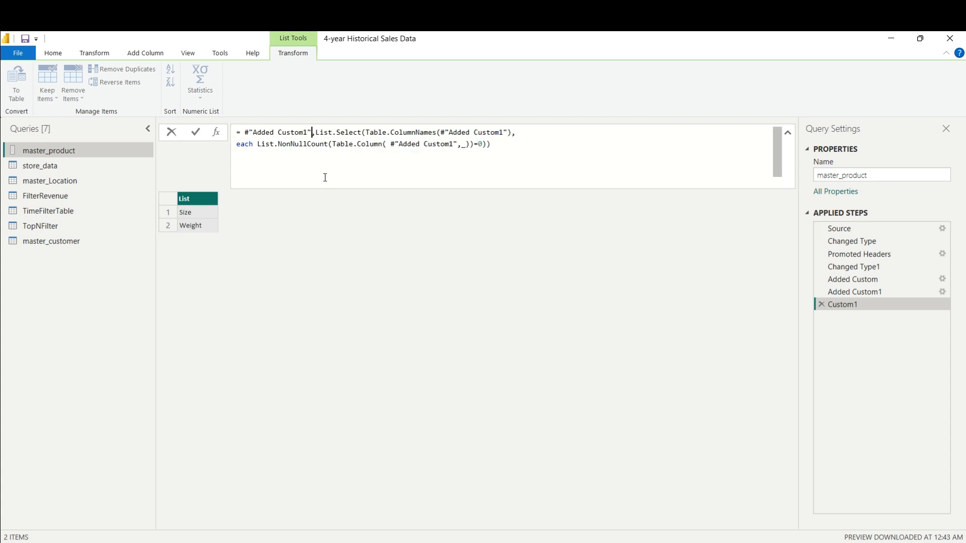
- Wrap the whole expression in the Table.RemoveColumns function and apply the formula to master_product
{"action": "left_click", "coordinate": [244, 133]}
{"action": "type", "text": "("}
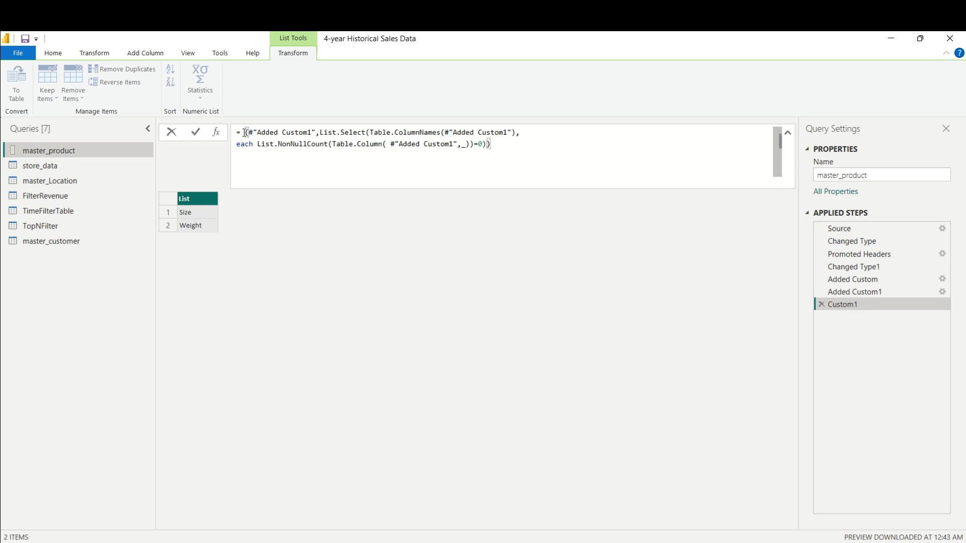
{"action": "type", "text": "table."}
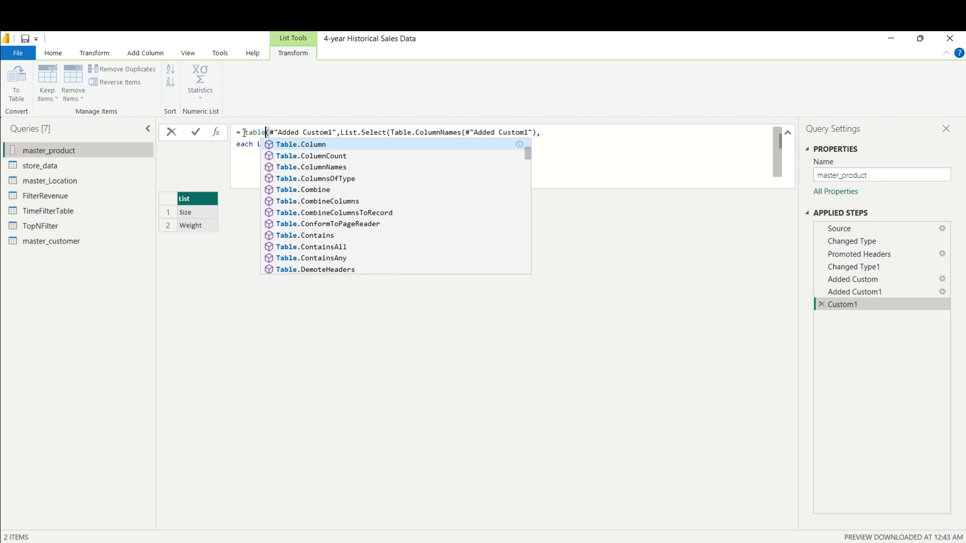
{"action": "type", "text": "rem"}
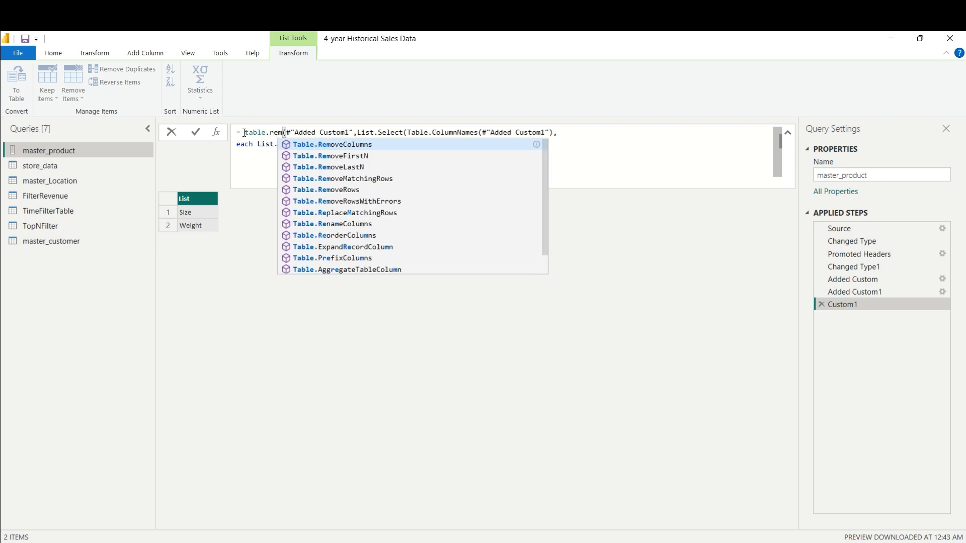
{"action": "left_click", "coordinate": [352, 145]}
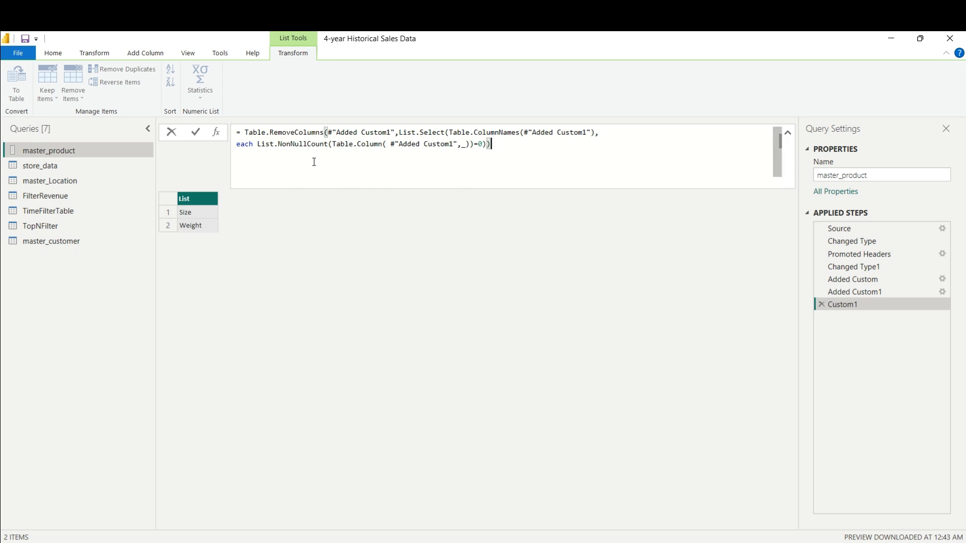
{"action": "left_click", "coordinate": [195, 132]}
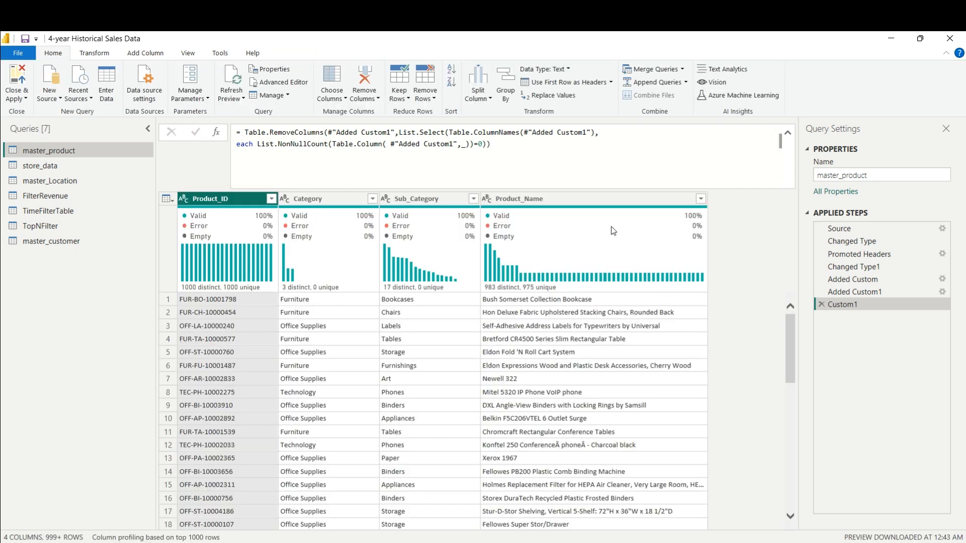
- Copy the complete Table.RemoveColumns expression without its equals sign and open the master_customer query
{"action": "left_click_drag", "start_coordinate": [492, 145], "coordinate": [245, 134]}
{"action": "key", "text": "ctrl+c"}
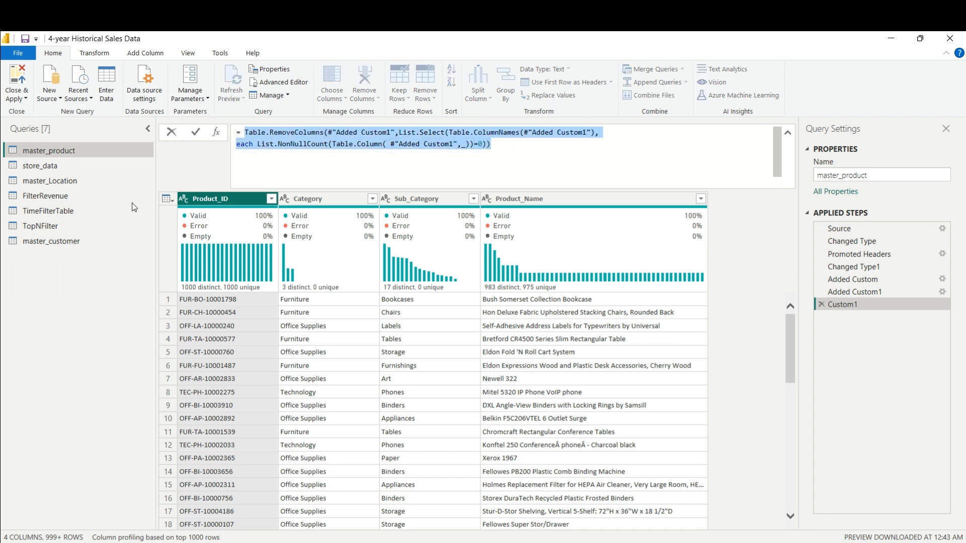
{"action": "left_click", "coordinate": [53, 241]}
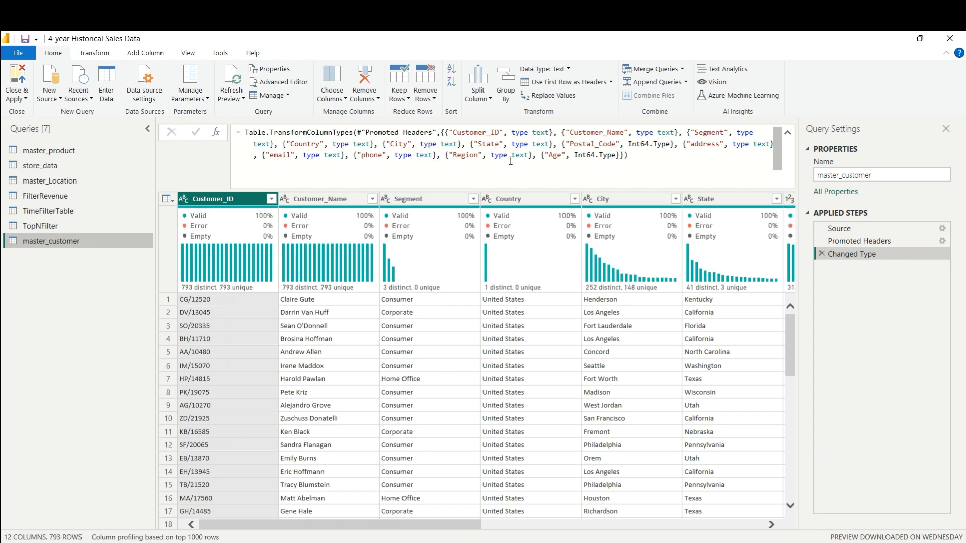
- Add a custom step after Changed Type in master_customer and paste the copied Table.RemoveColumns expression ahead of its #"Changed Type" reference
{"action": "right_click", "coordinate": [850, 253]}
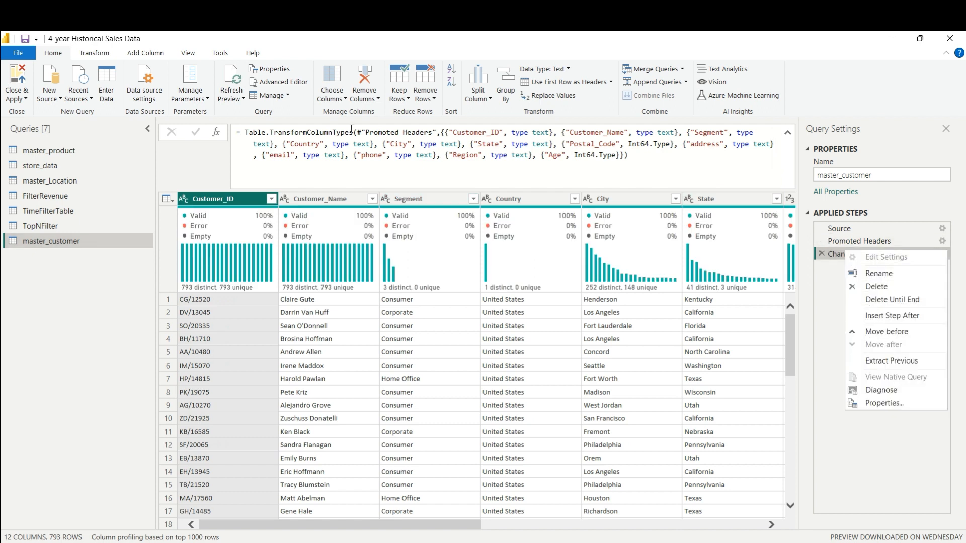
{"action": "left_click", "coordinate": [216, 134]}
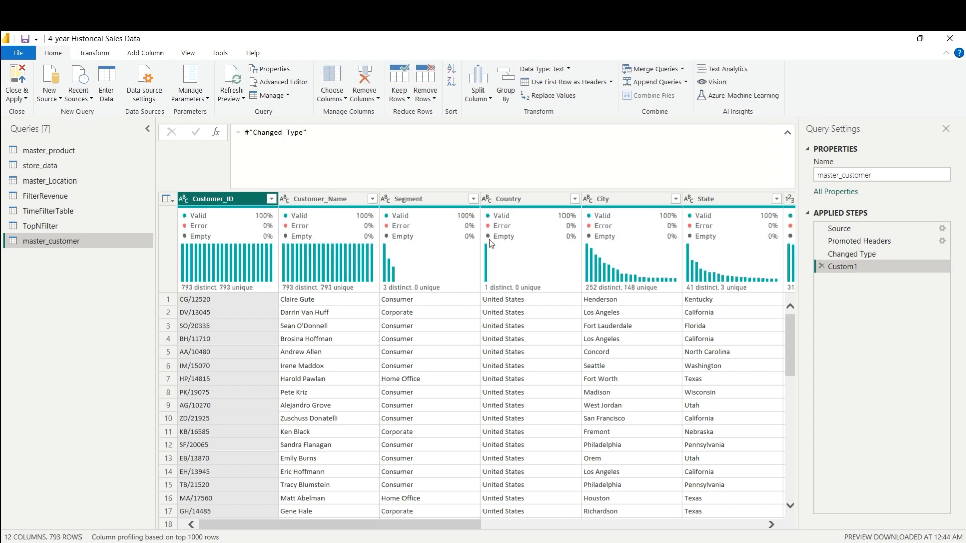
{"action": "left_click", "coordinate": [242, 132]}
{"action": "key", "text": "shift+Return"}
{"action": "key", "text": "shift+Return"}
{"action": "key", "text": "shift+Return"}
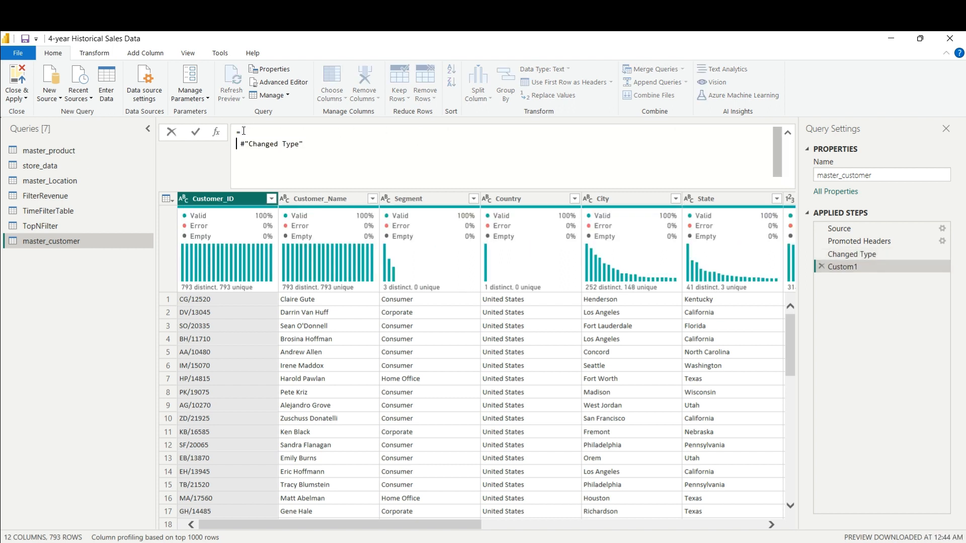
{"action": "left_click", "coordinate": [247, 132]}
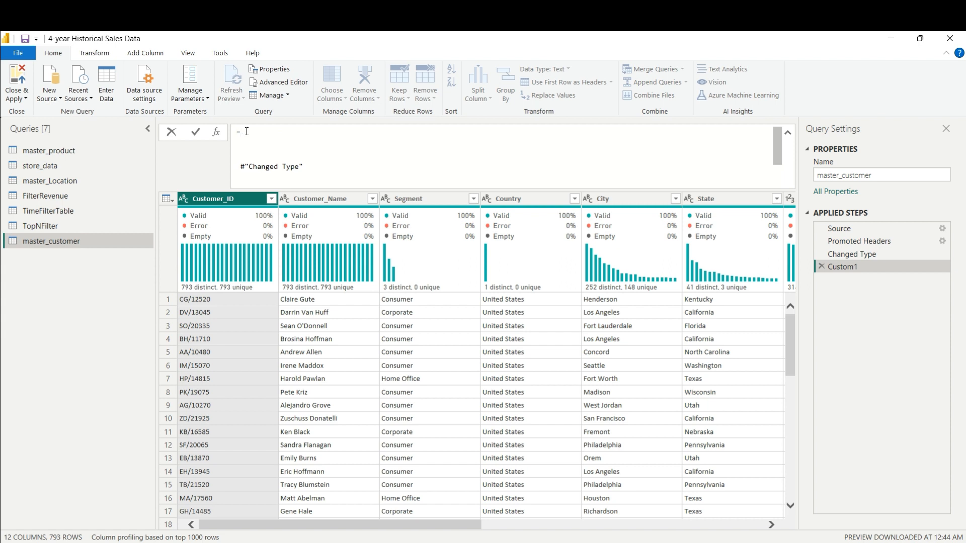
{"action": "key", "text": "ctrl+v"}
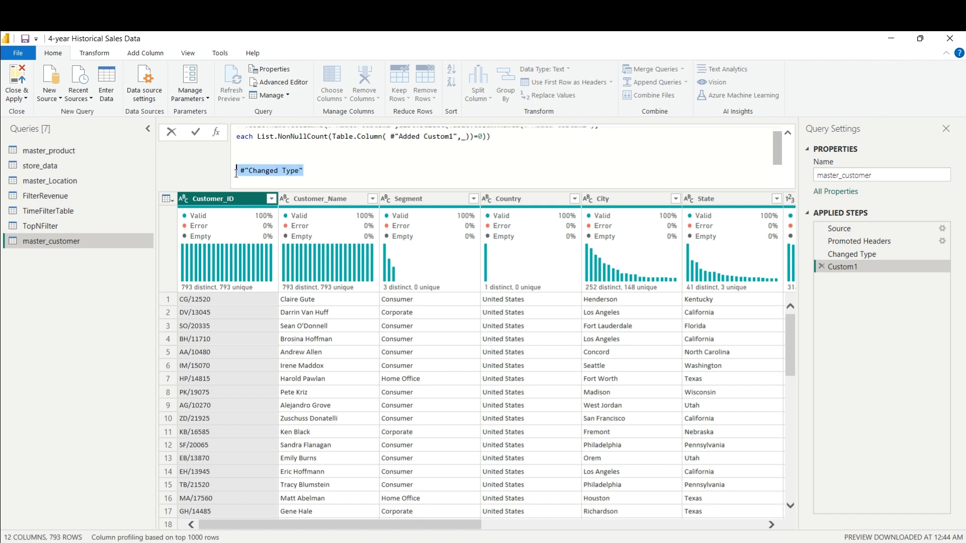
- Replace every #"Added Custom1" reference in the pasted Table.RemoveColumns formula with #"Changed Type"
{"action": "left_click_drag", "start_coordinate": [306, 178], "coordinate": [235, 177]}
{"action": "key", "text": "ctrl+c"}
{"action": "scroll", "coordinate": [352, 155], "scroll_direction": "up", "scroll_amount": 1}
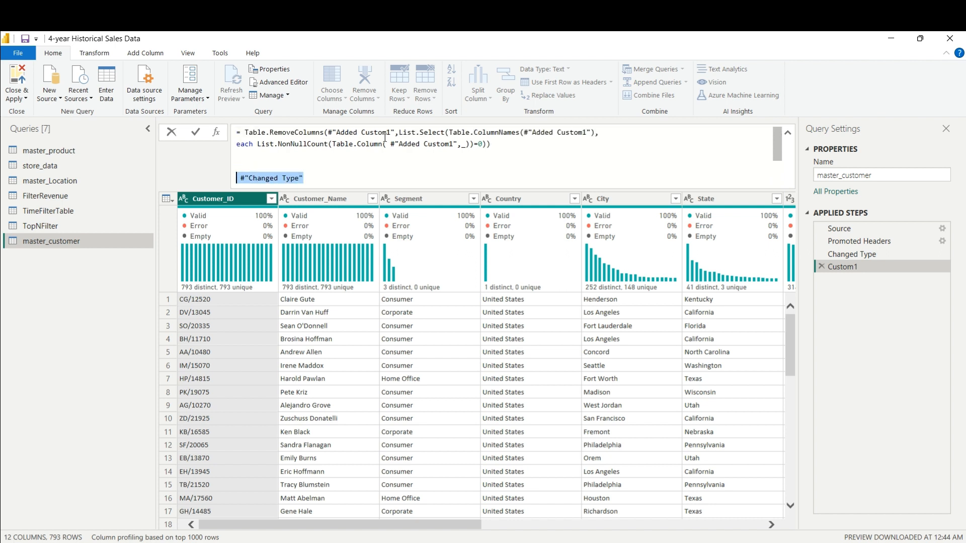
{"action": "left_click_drag", "start_coordinate": [392, 132], "coordinate": [329, 132]}
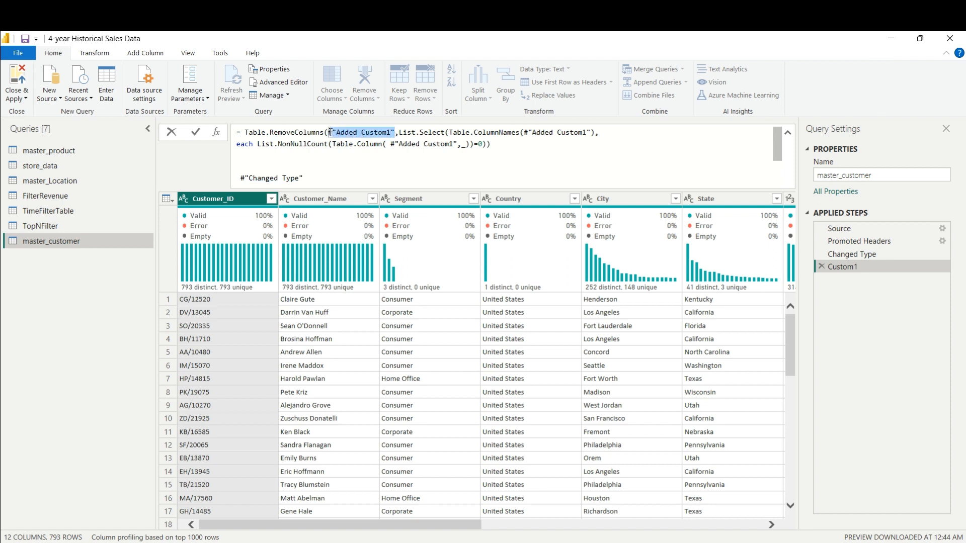
{"action": "key", "text": "ctrl+v"}
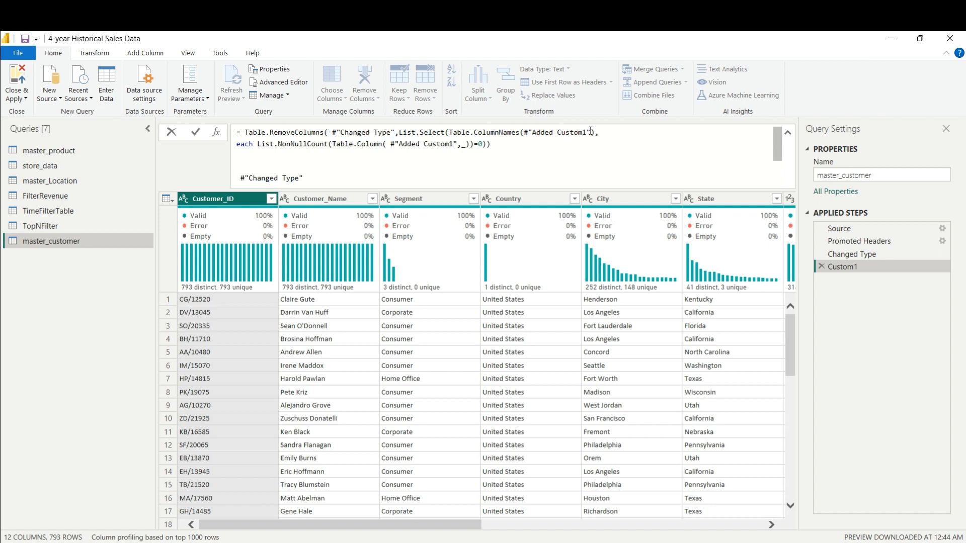
{"action": "left_click_drag", "start_coordinate": [592, 132], "coordinate": [525, 132]}
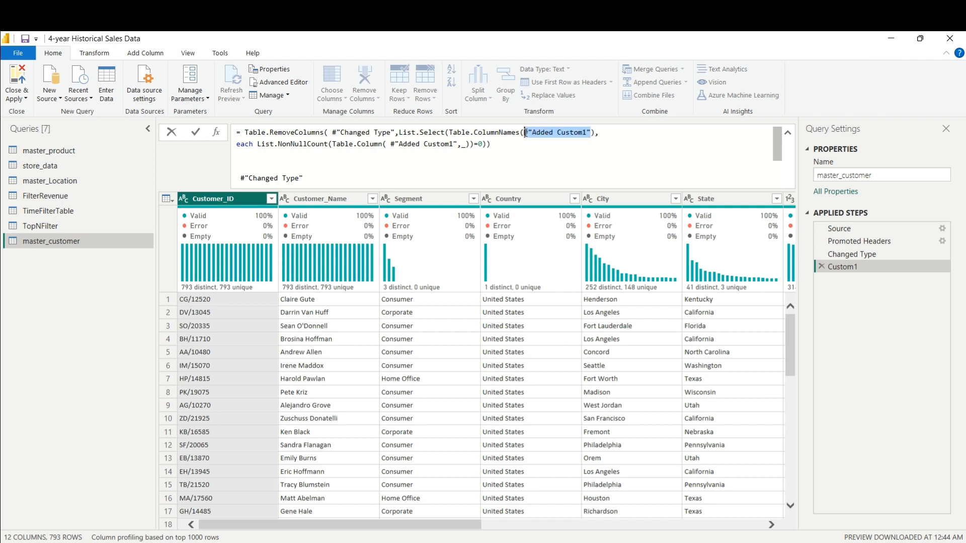
{"action": "key", "text": "ctrl+v"}
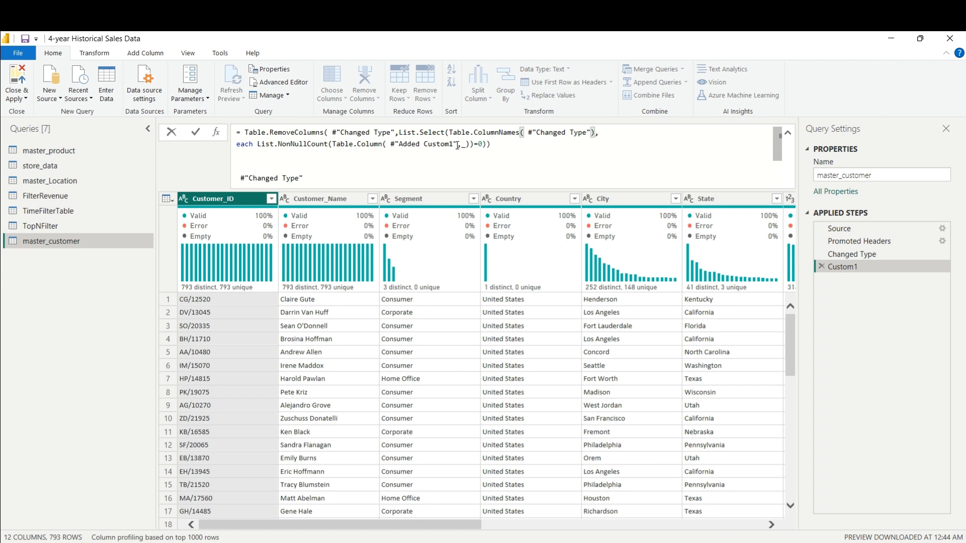
{"action": "left_click_drag", "start_coordinate": [458, 144], "coordinate": [397, 144]}
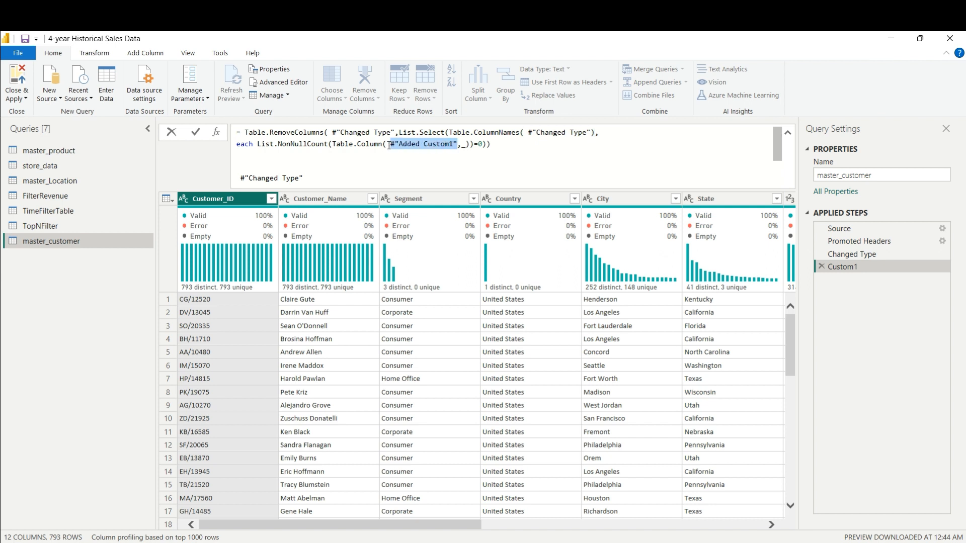
{"action": "type", "text": "\"Changed Type\""}
- Delete the leftover #"Changed Type" reference below the Table.RemoveColumns expression and apply the formula
{"action": "left_click_drag", "start_coordinate": [339, 174], "coordinate": [241, 171]}
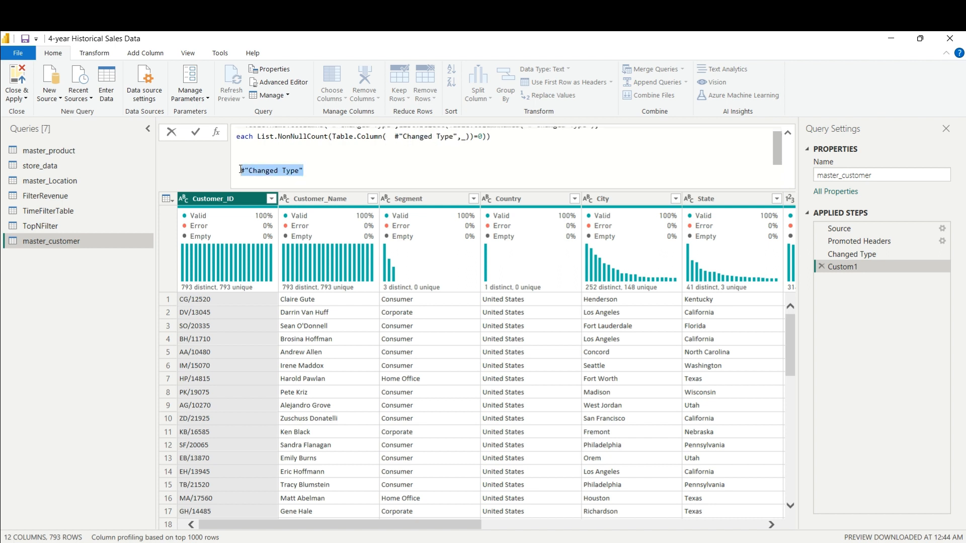
{"action": "key", "text": "BackSpace"}
{"action": "key", "text": "BackSpace"}
{"action": "key", "text": "BackSpace"}
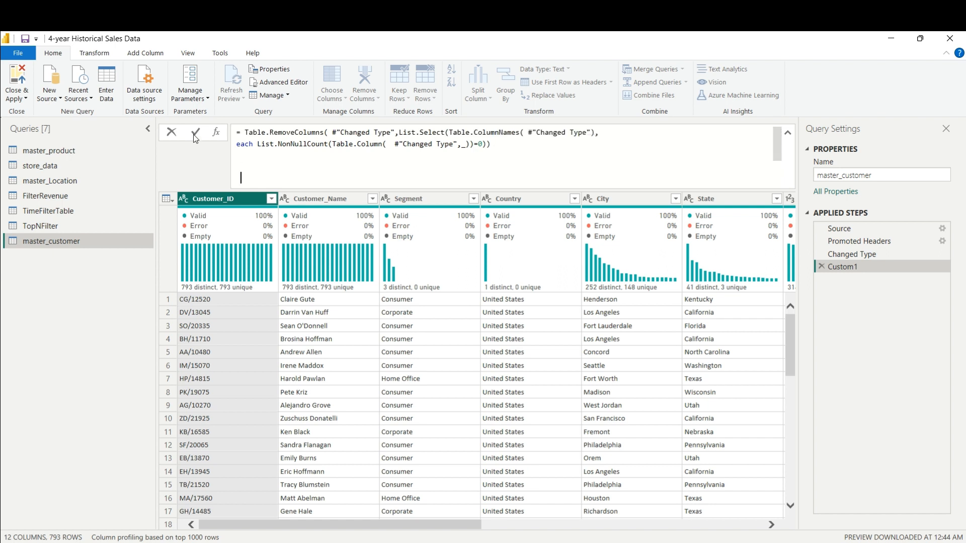
{"action": "key", "text": "Return"}
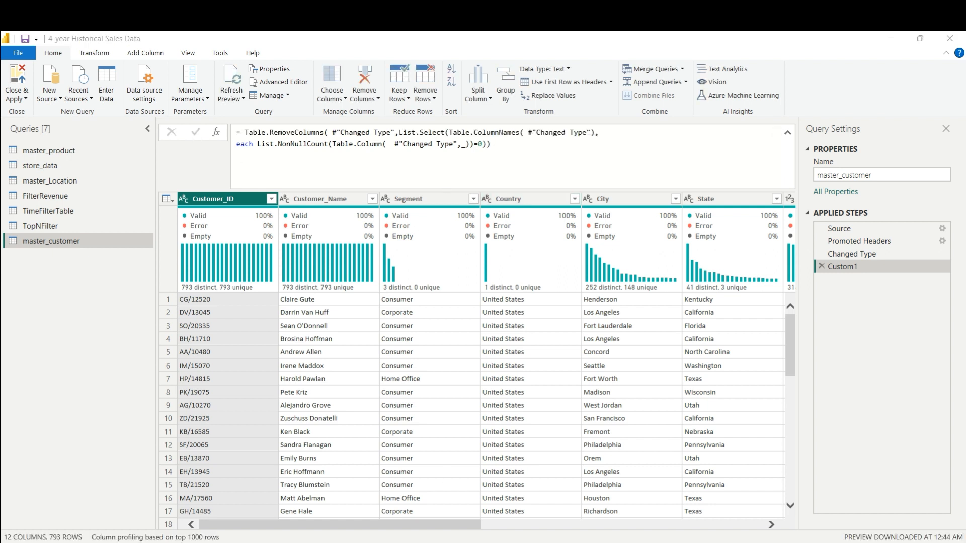
- Change the address column's data type to Decimal Number and move the Table.RemoveColumns step after that type change
{"action": "left_click", "coordinate": [771, 525]}
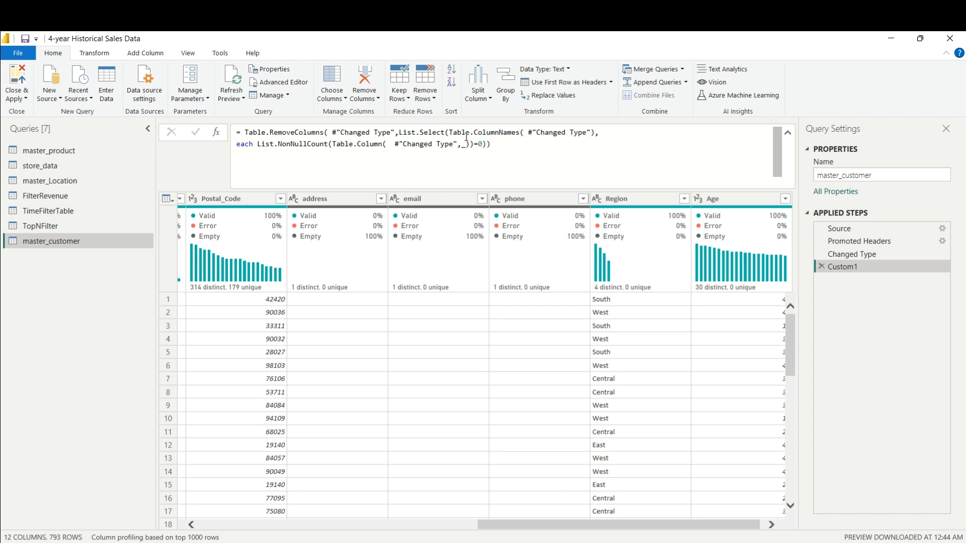
{"action": "left_click", "coordinate": [424, 197]}
{"action": "right_click", "coordinate": [423, 198]}
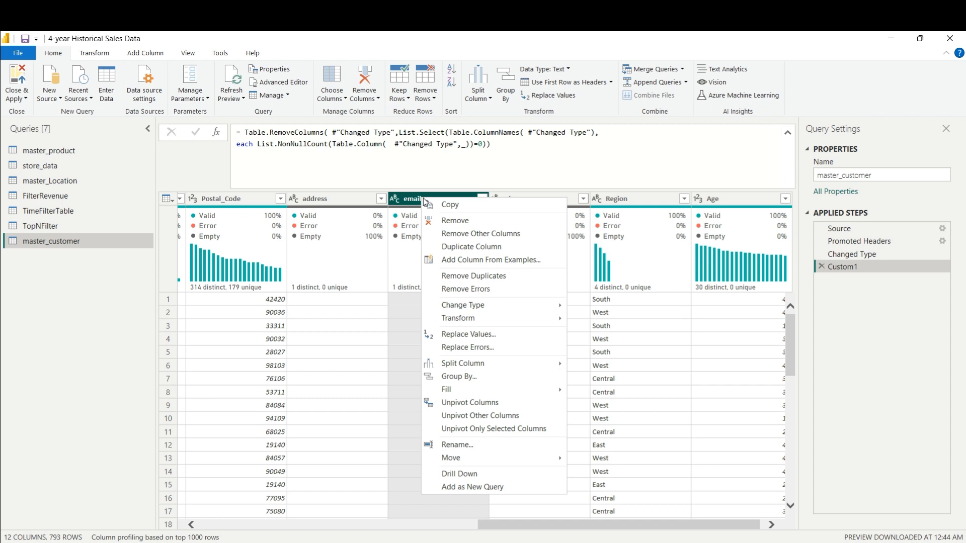
{"action": "left_click", "coordinate": [295, 199]}
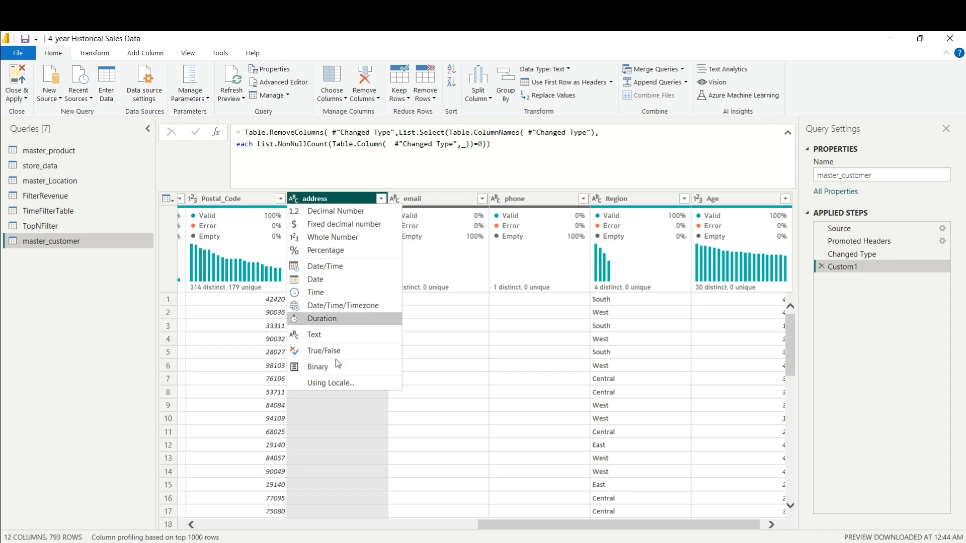
{"action": "left_click", "coordinate": [332, 213]}
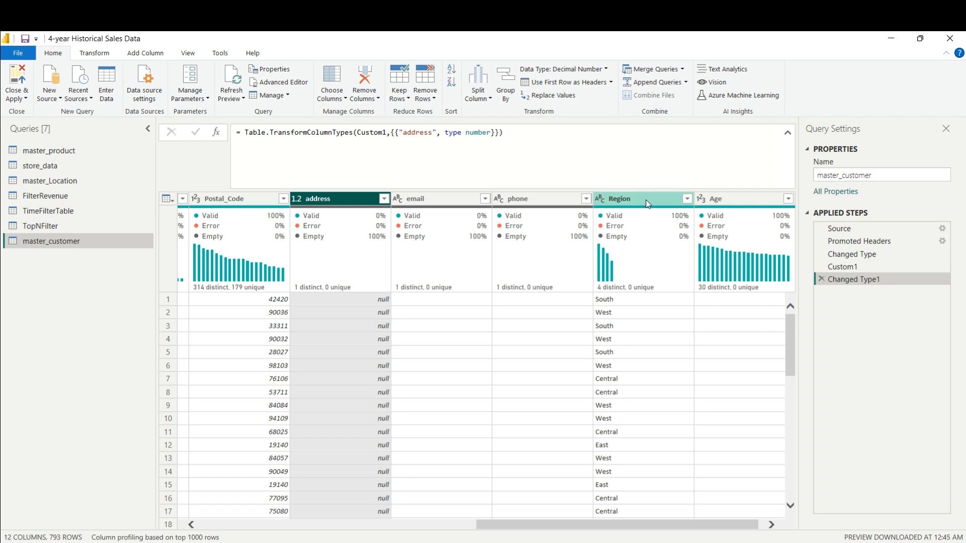
{"action": "left_click", "coordinate": [847, 270]}
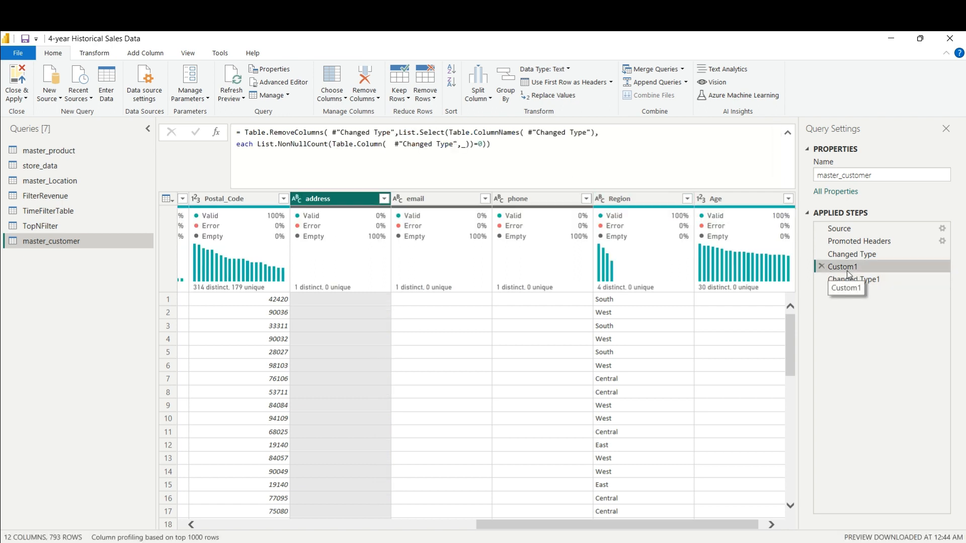
{"action": "left_click_drag", "start_coordinate": [847, 271], "coordinate": [848, 292]}
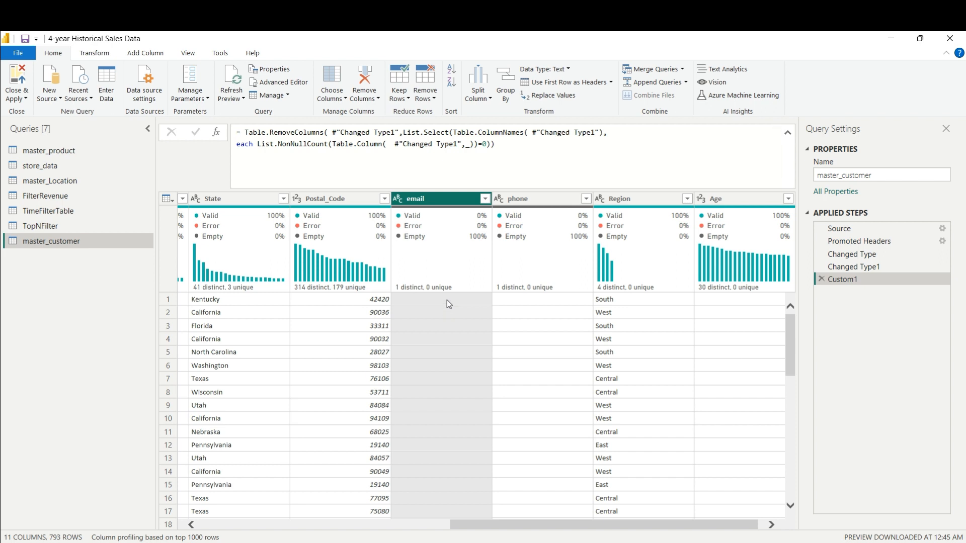
- Delete the Custom1 and Changed Type1 steps and insert a new step after Changed Type
{"action": "left_click", "coordinate": [821, 280]}
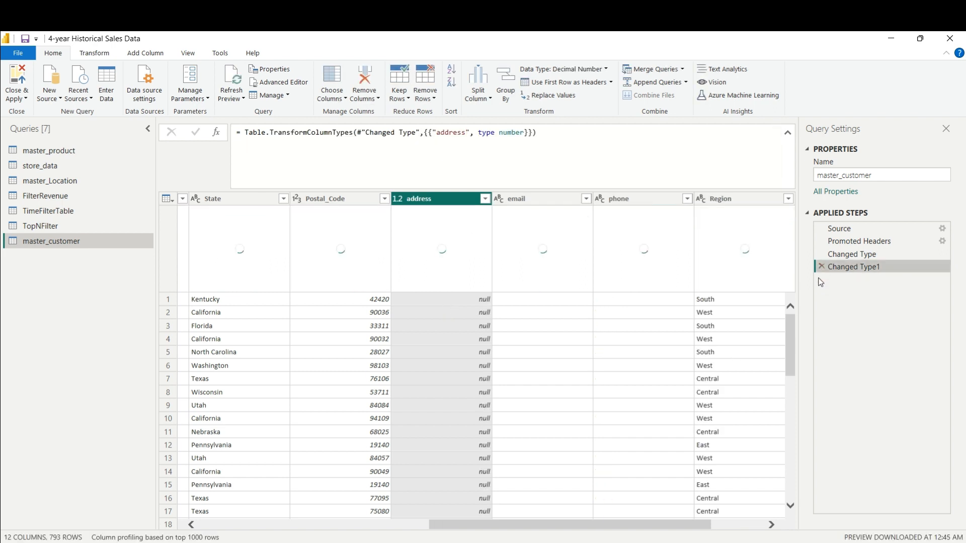
{"action": "left_click", "coordinate": [821, 268]}
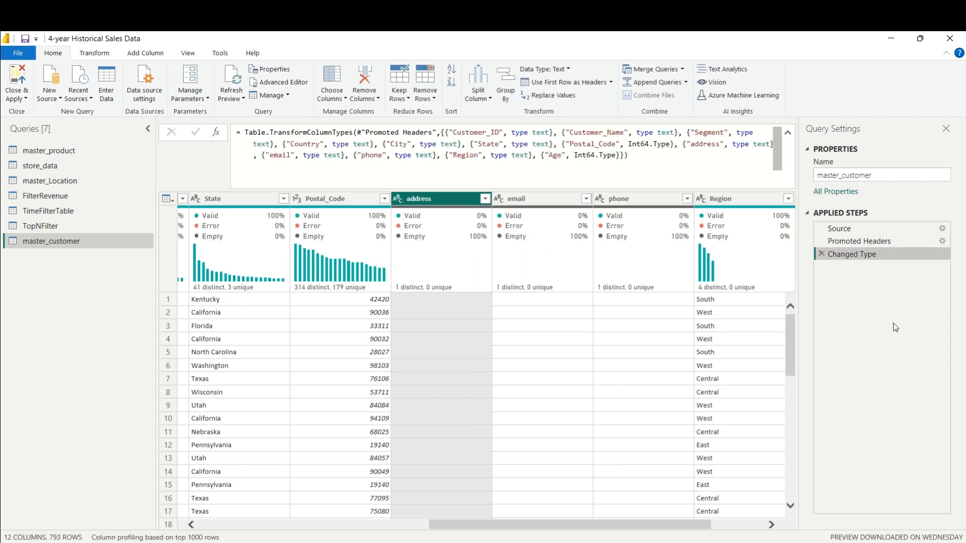
{"action": "right_click", "coordinate": [852, 256]}
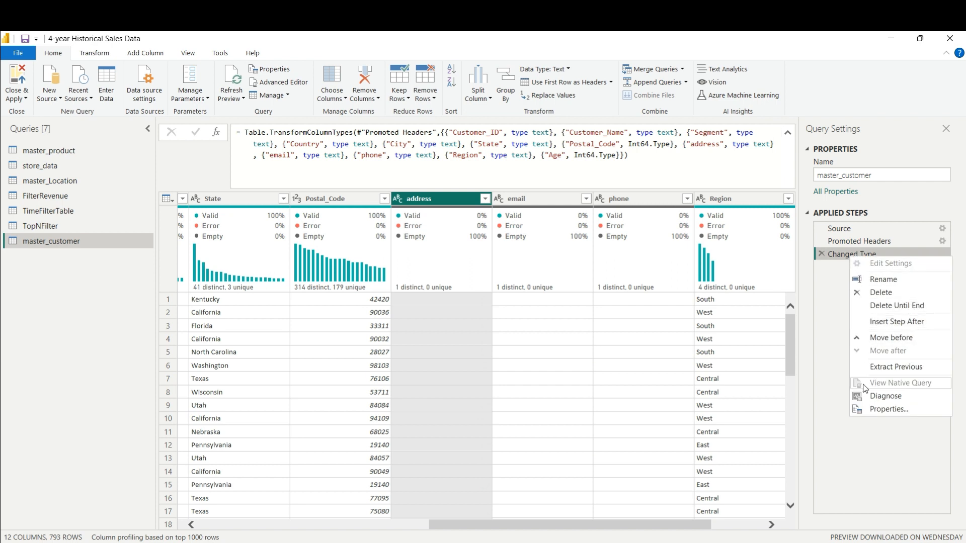
{"action": "left_click", "coordinate": [874, 324]}
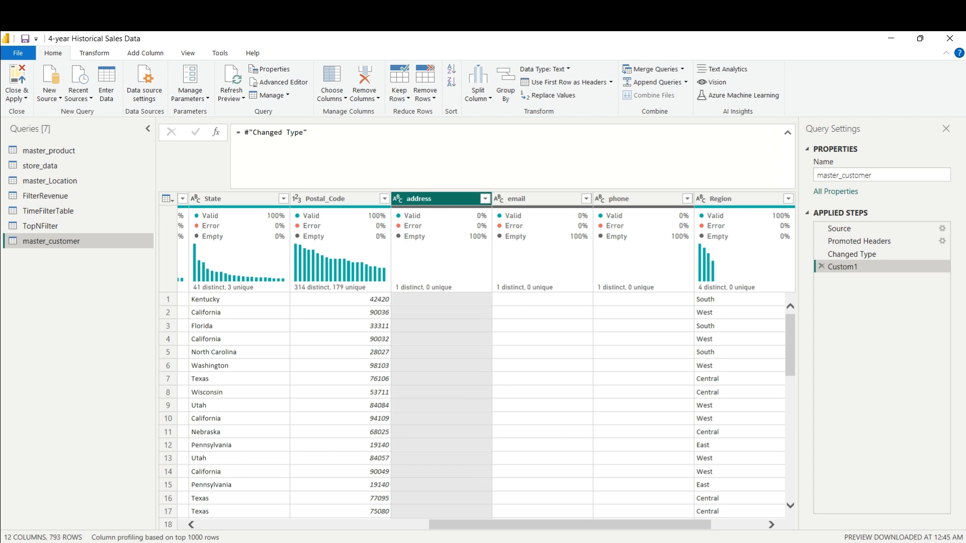
- Replace the new step's reference with the prepared Table.SelectColumns formula using List.Select, List.IsEmpty and List.RemoveMatchingItems on #"Changed Type", and apply it
{"action": "key", "text": "alt+Tab"}
{"action": "left_click_drag", "start_coordinate": [307, 133], "coordinate": [253, 133]}
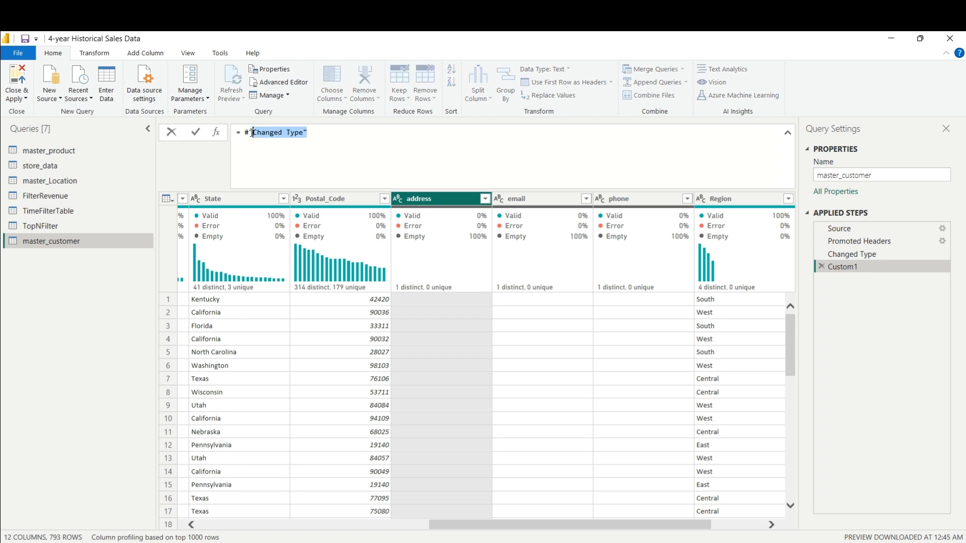
{"action": "key", "text": "ctrl+v"}
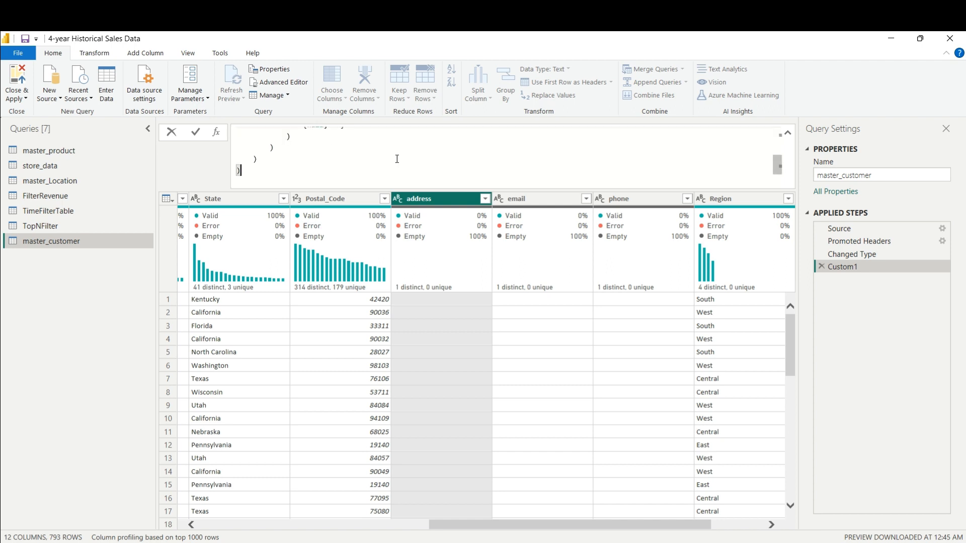
{"action": "scroll", "coordinate": [397, 159], "scroll_direction": "up", "scroll_amount": 5}
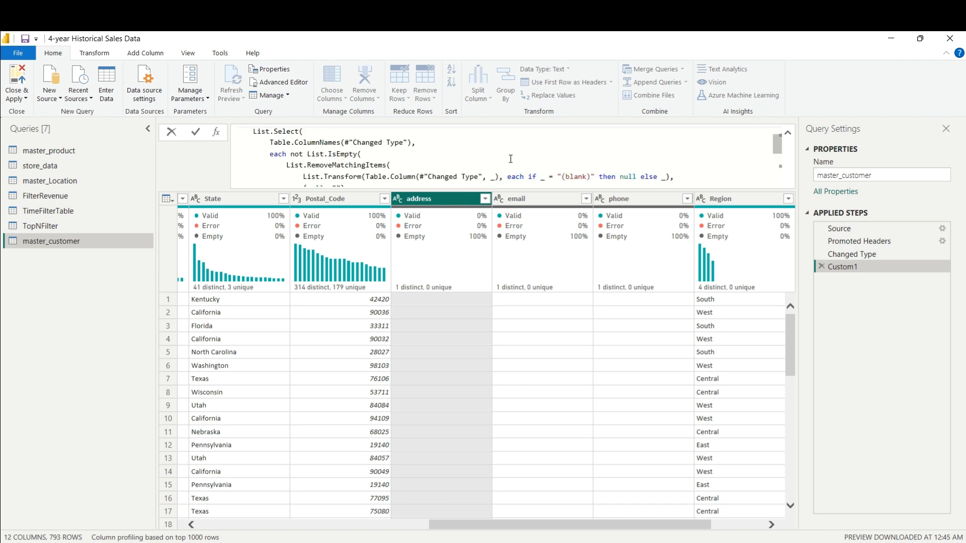
{"action": "scroll", "coordinate": [511, 159], "scroll_direction": "up", "scroll_amount": 1}
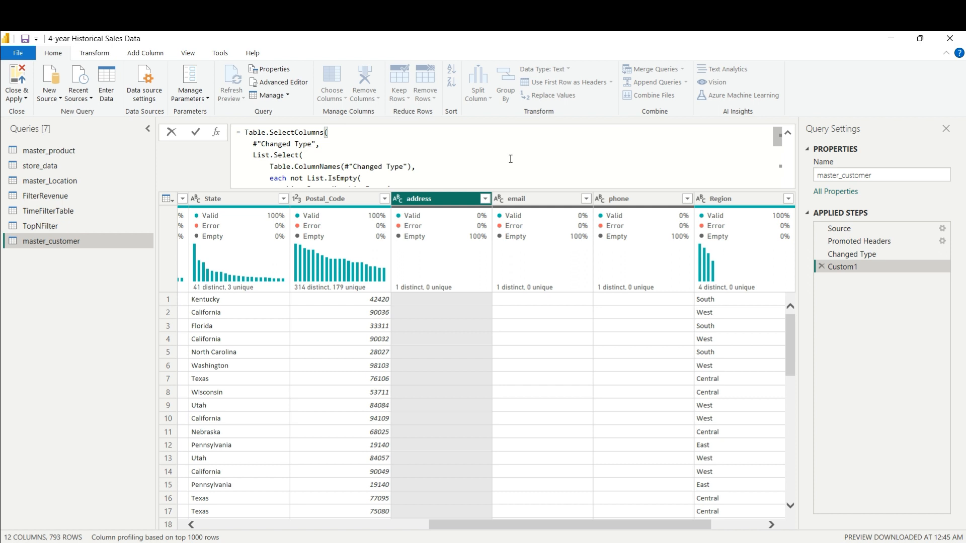
{"action": "scroll", "coordinate": [511, 159], "scroll_direction": "down", "scroll_amount": 1}
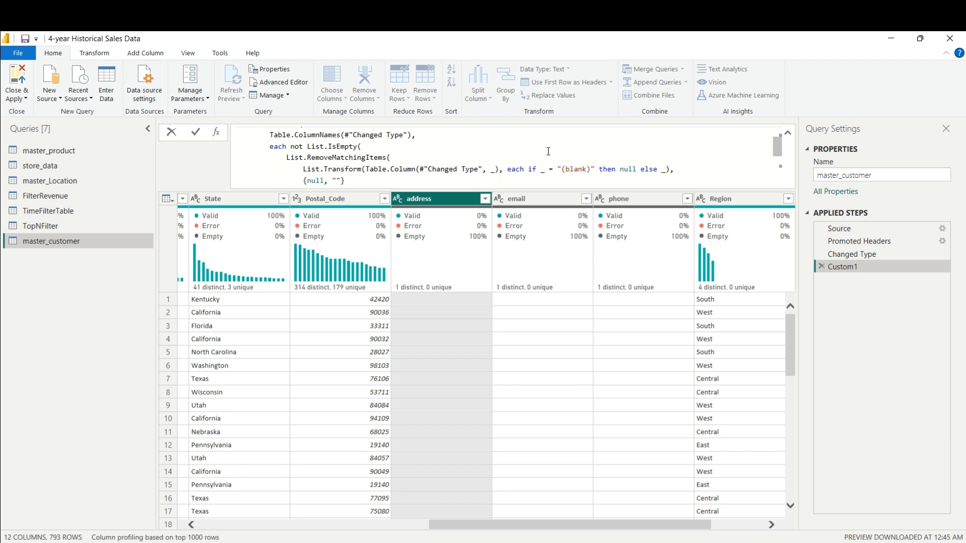
{"action": "scroll", "coordinate": [534, 159], "scroll_direction": "up", "scroll_amount": 1}
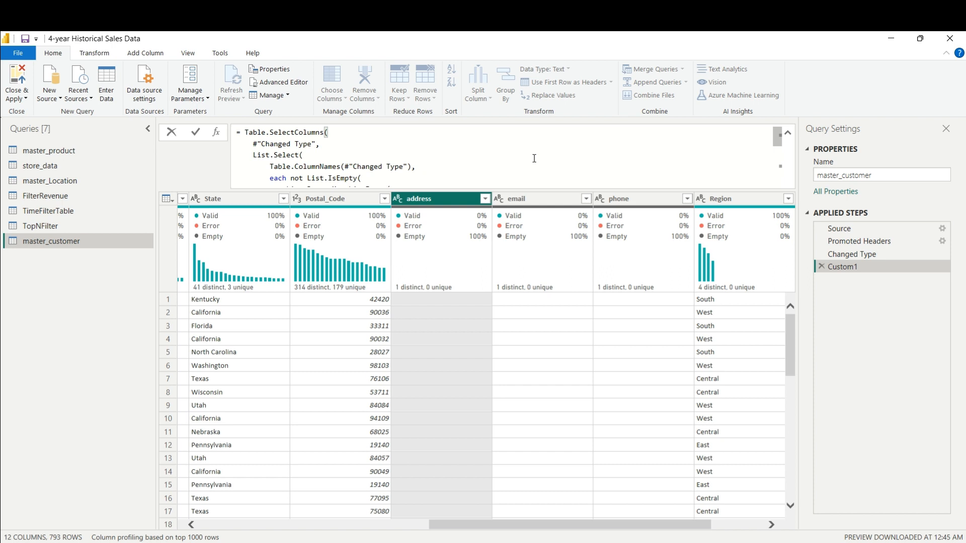
{"action": "left_click", "coordinate": [195, 133]}
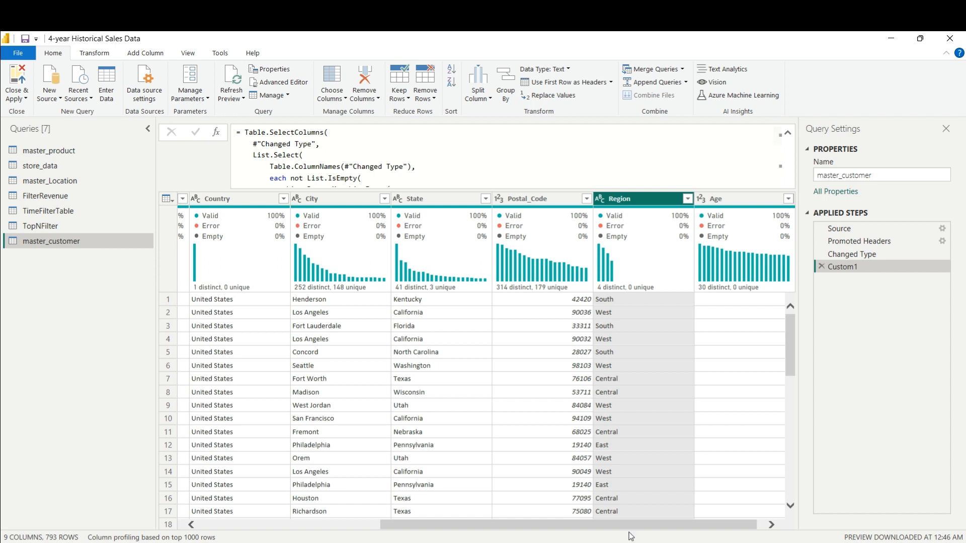
{"action": "left_click_drag", "start_coordinate": [630, 527], "coordinate": [638, 529]}
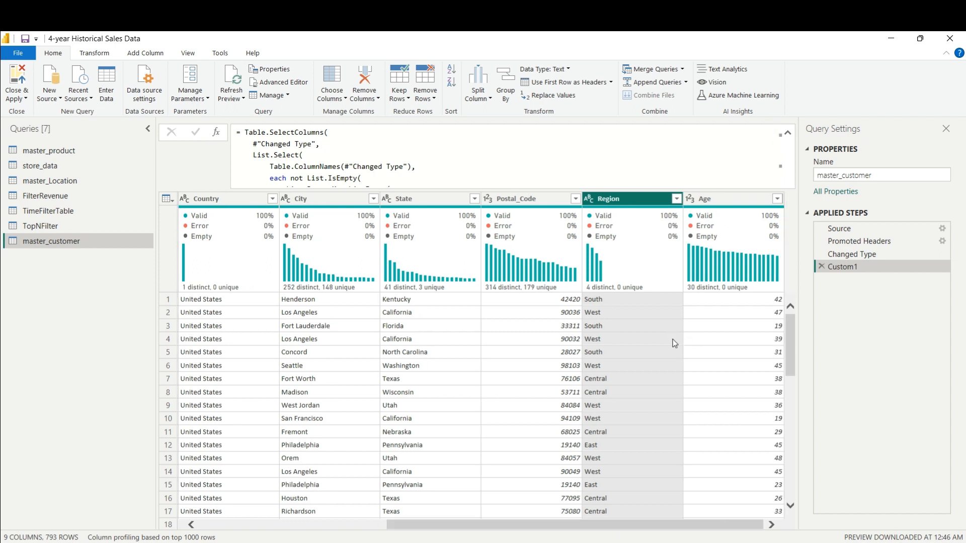